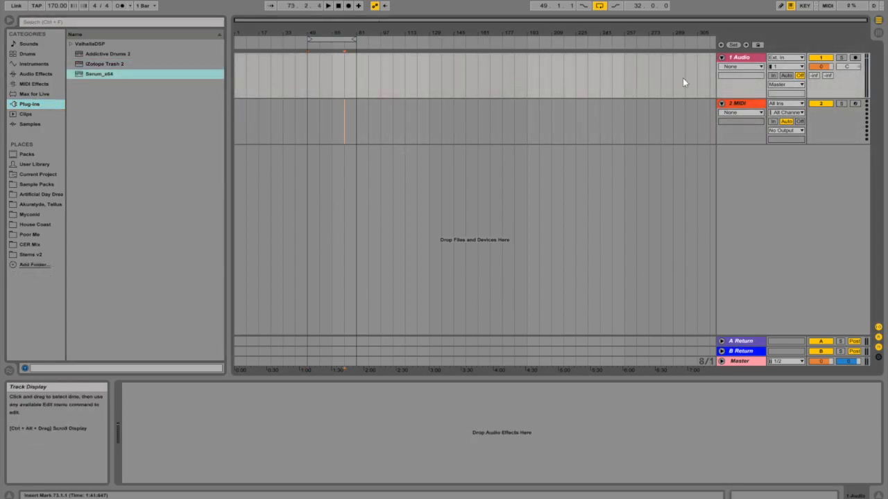
- Select each track in turn, the audio, MIDI, return and master tracks, to view their device areas
double_click(745, 59)
left_click(745, 58)
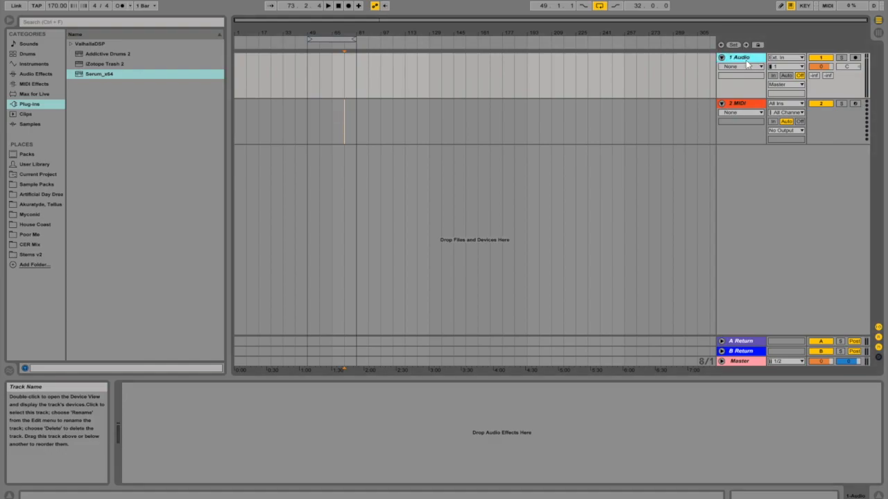
left_click(741, 104)
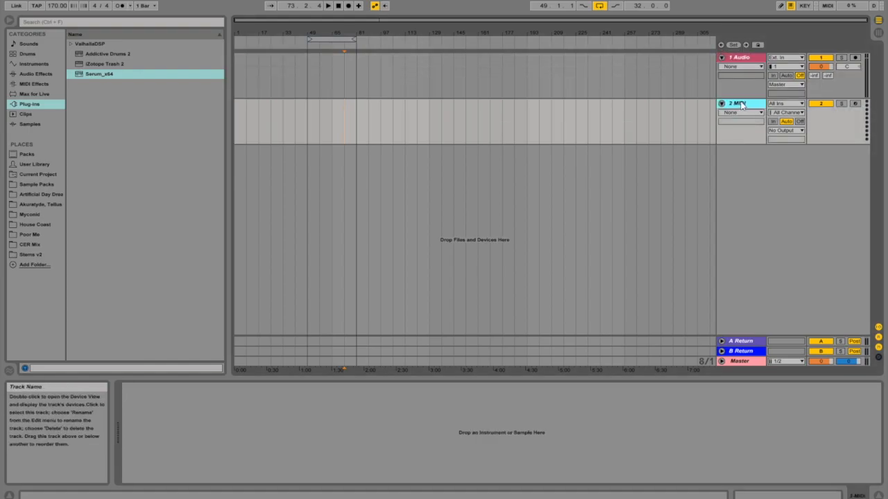
left_click(746, 344)
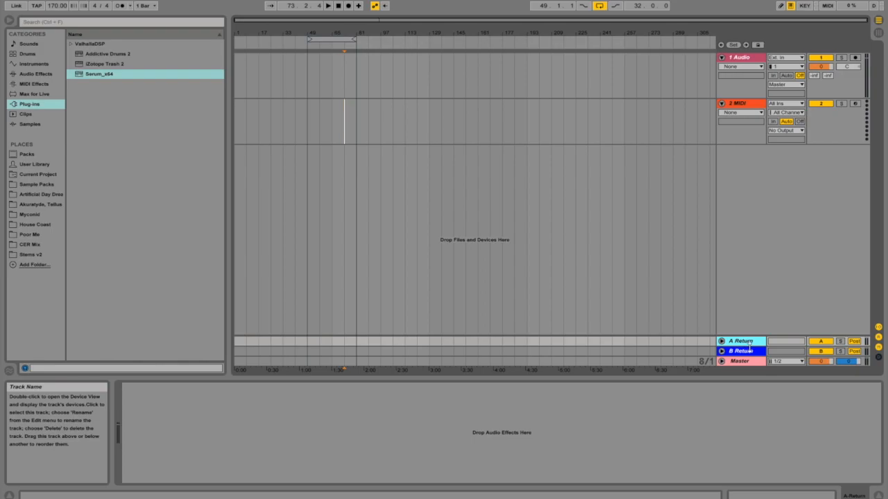
left_click(741, 362)
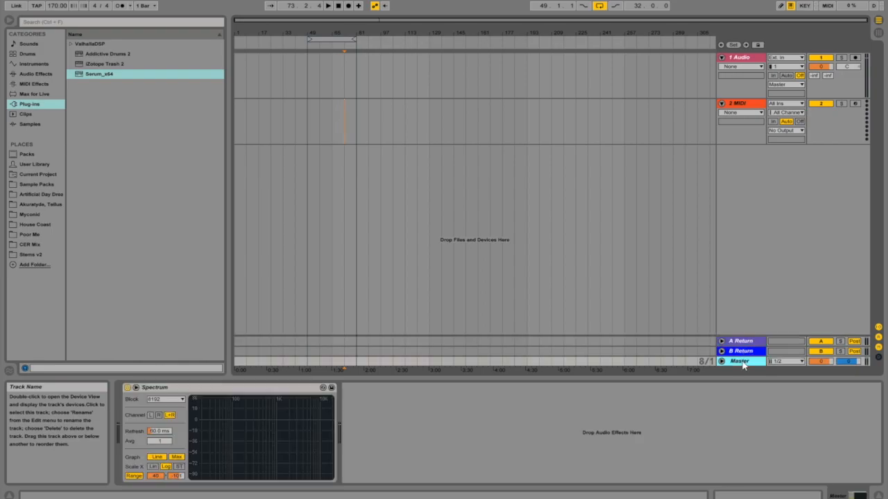
left_click(739, 57)
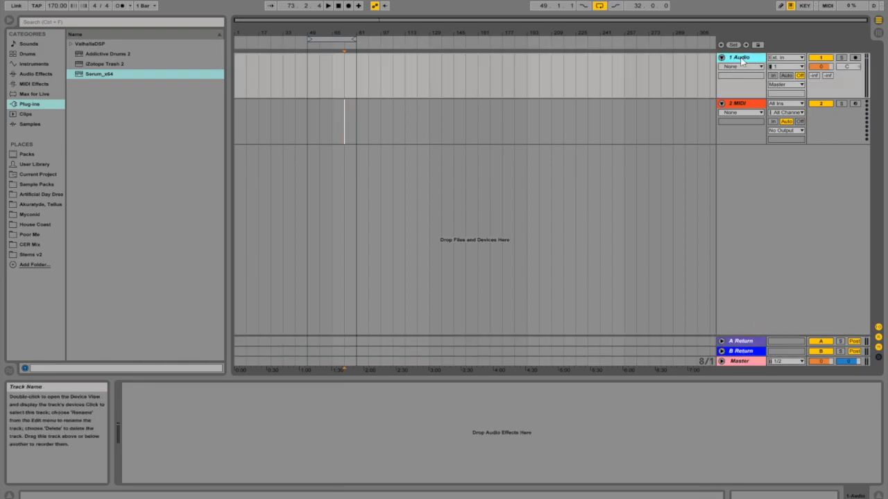
- Insert a new audio track below the first audio track and a new MIDI track below the existing MIDI track
right_click(742, 59)
left_click(795, 136)
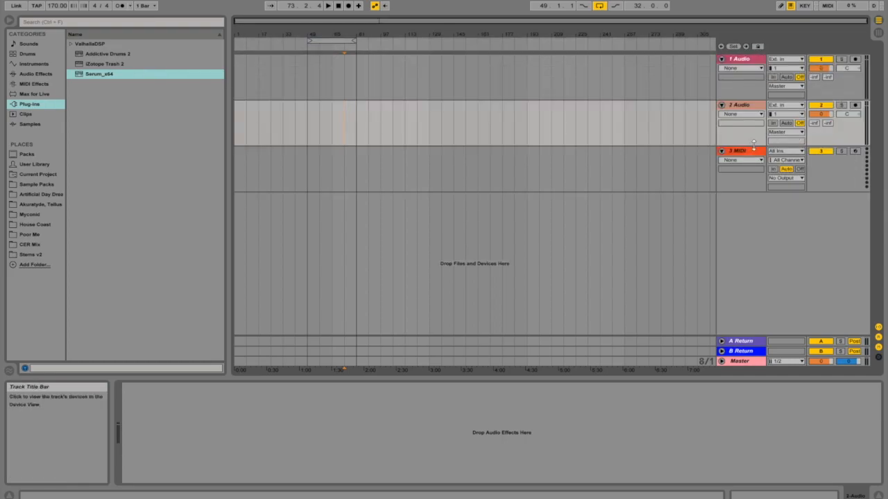
left_click(745, 152)
right_click(744, 152)
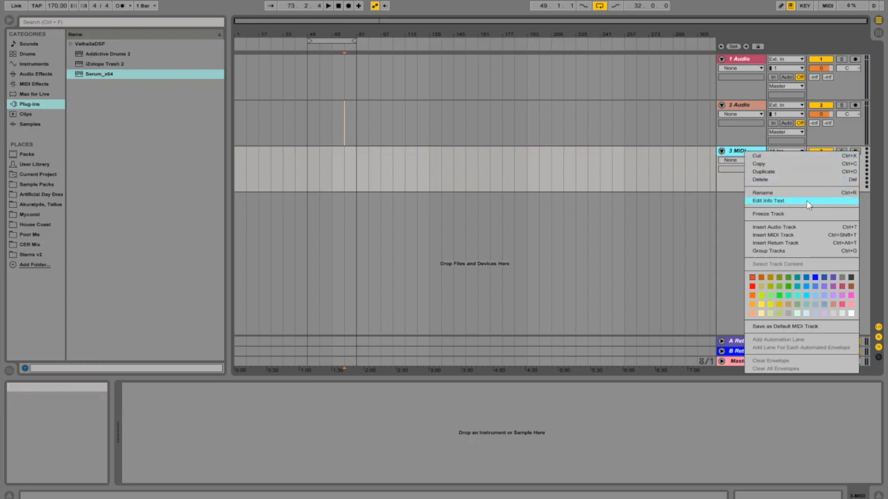
left_click(788, 236)
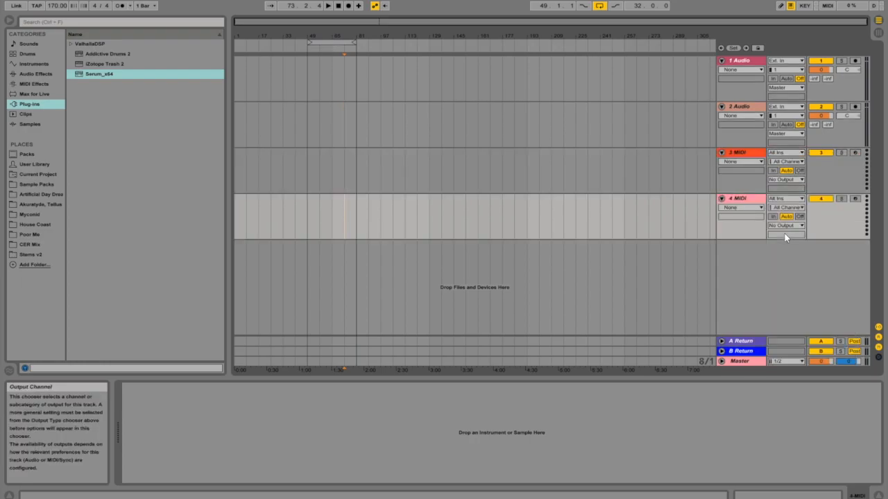
- Insert a new return track
right_click(742, 351)
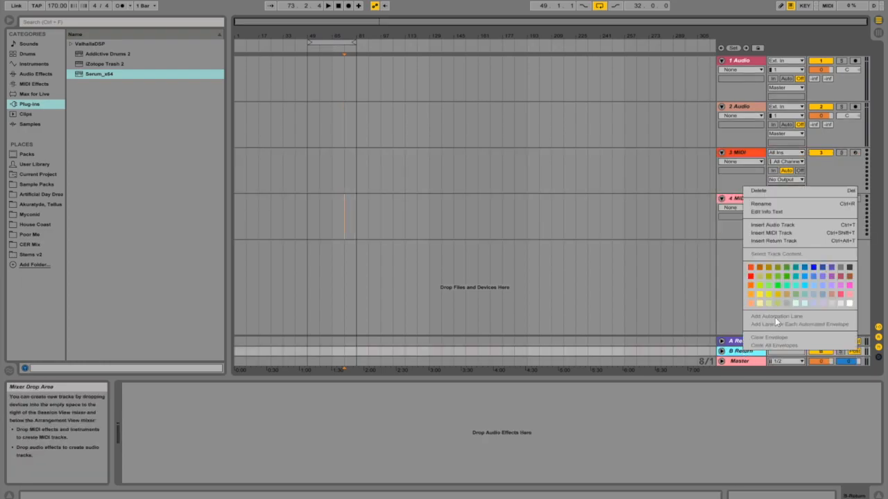
left_click(789, 242)
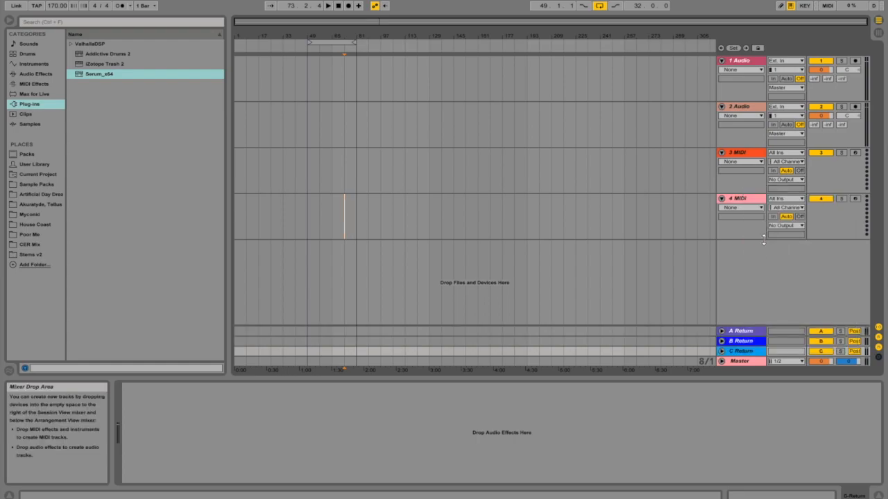
- Lower the first audio track's volume to about -5.9 dB and the second audio track's to about -7.1 dB
left_click(738, 61)
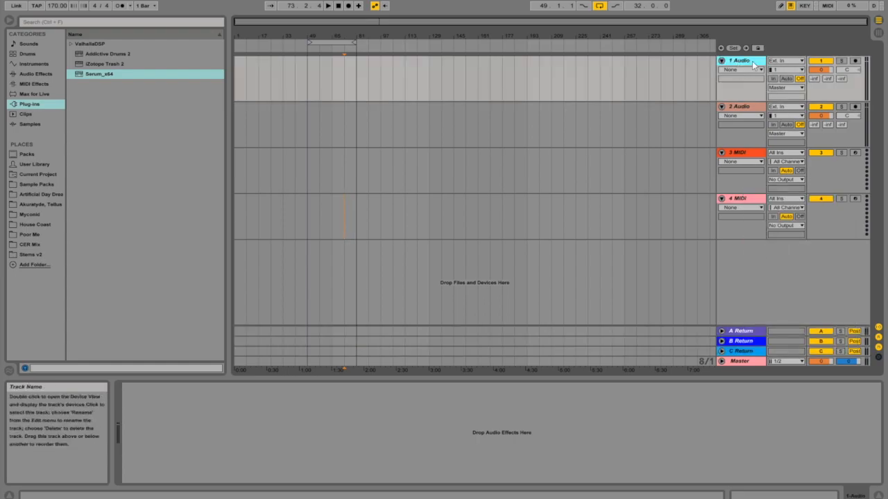
left_click(825, 71)
left_click_drag(825, 71, 817, 93)
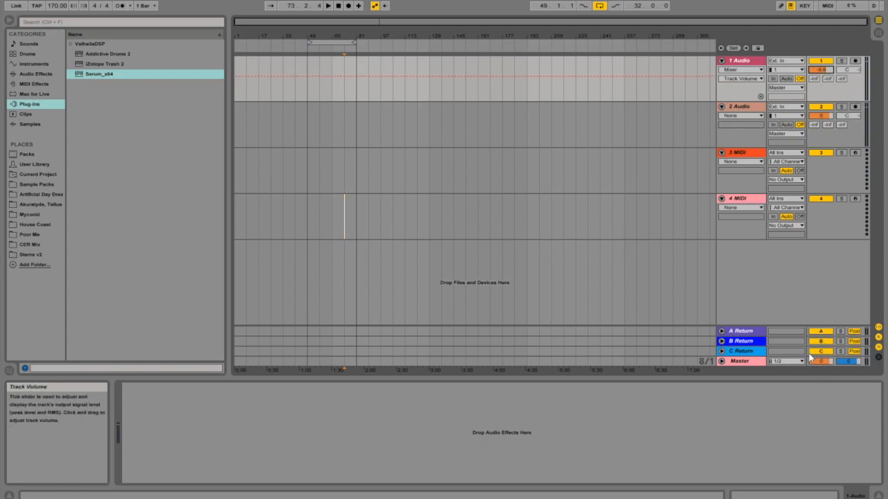
left_click_drag(821, 115, 820, 121)
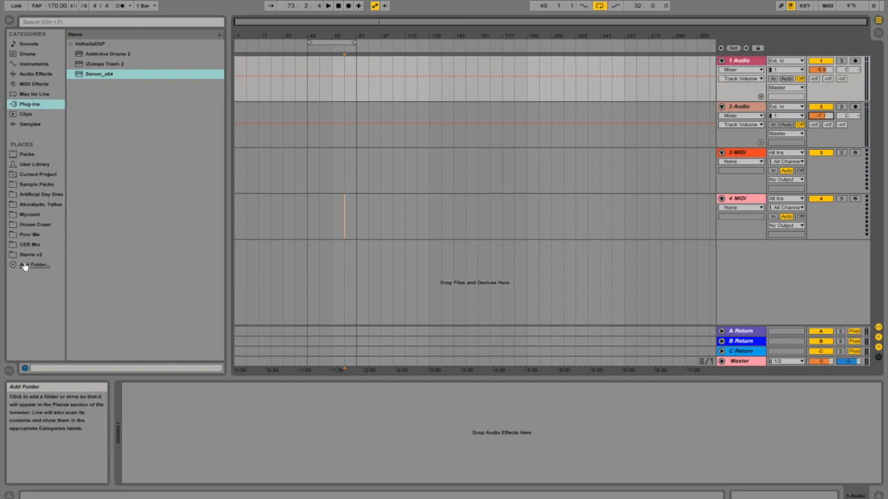
- Open the Sample Packs location and preview break loops in the Rare Breaks Bruv Downtempo Vinylistic folder
left_click(46, 186)
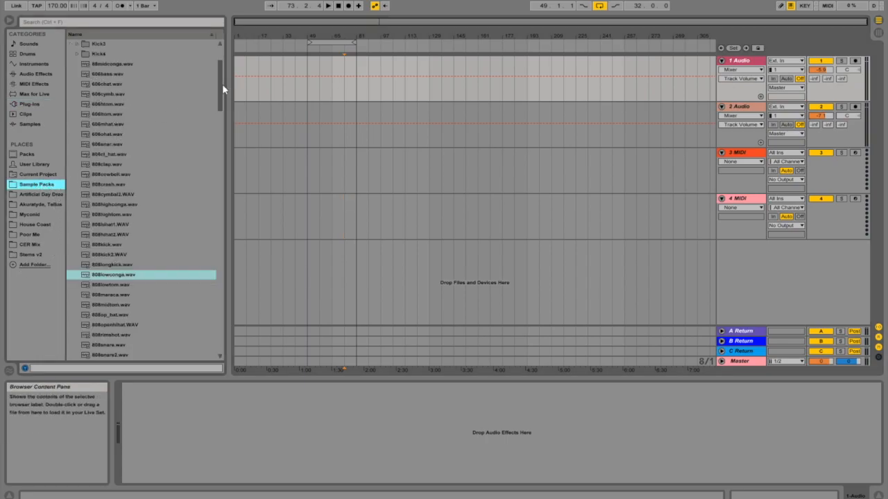
left_click_drag(222, 84, 220, 36)
left_click(71, 45)
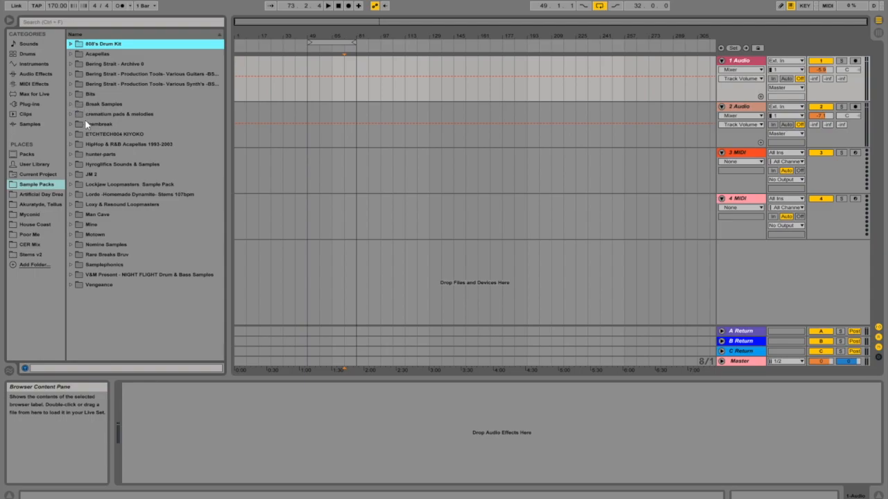
left_click(71, 255)
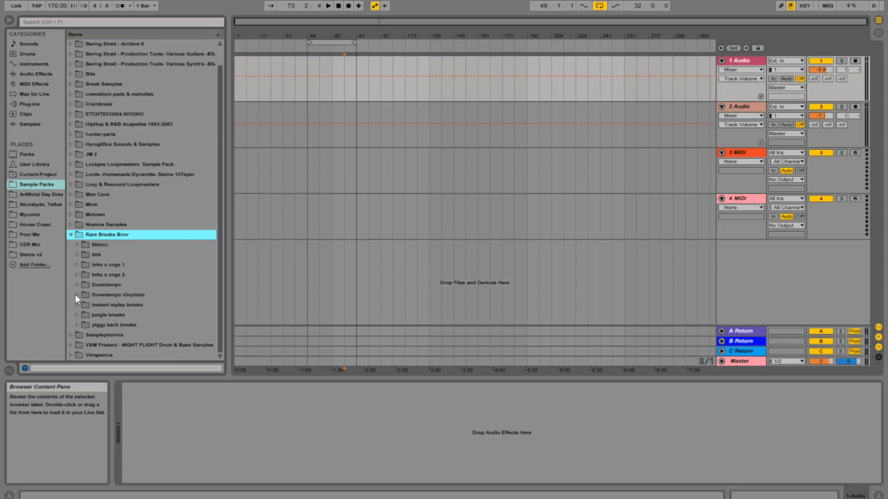
left_click(75, 295)
left_click(126, 316)
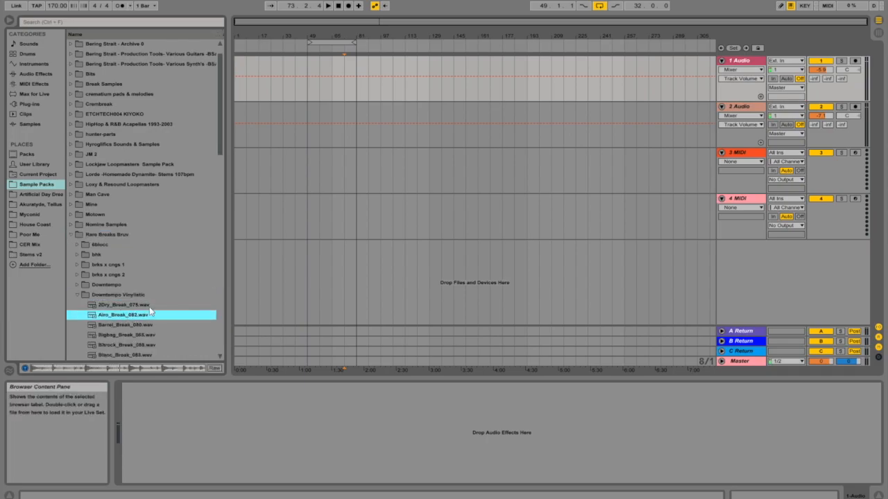
left_click(123, 335)
scroll(136, 317, "down", 1)
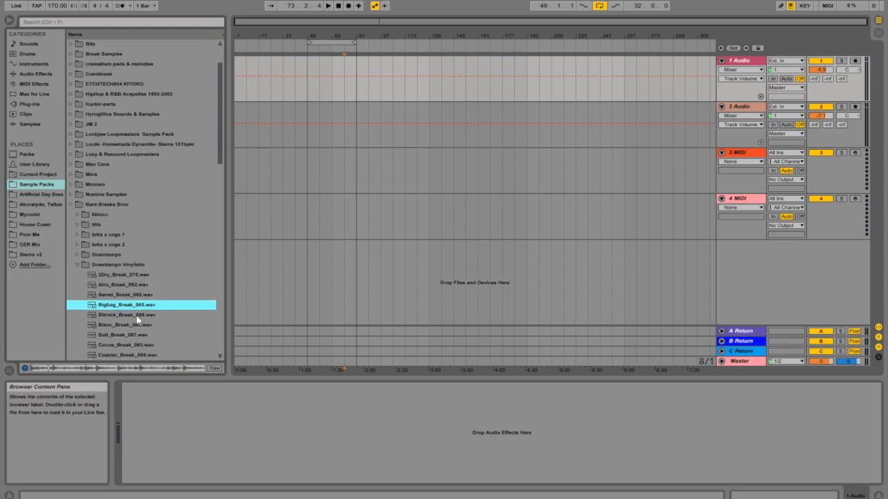
scroll(122, 253, "up", 2)
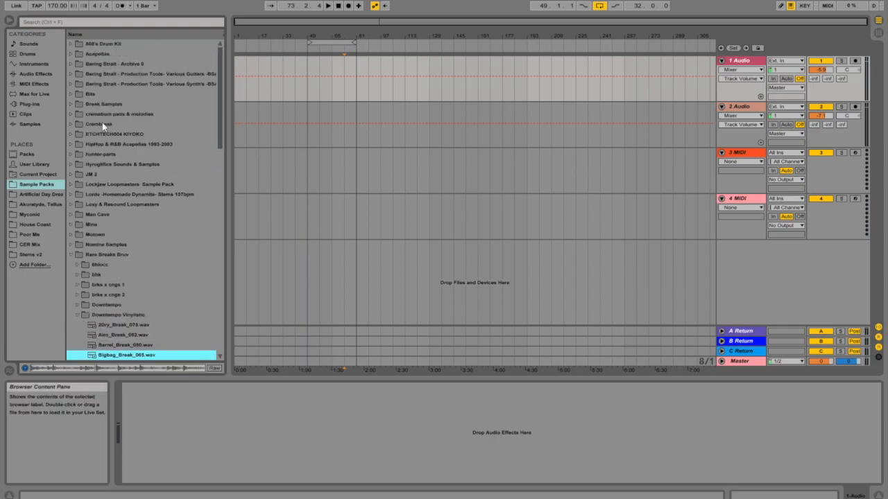
- Expand the 808's Drum Kit folder and preview its clap and hi-hat samples
left_click(71, 43)
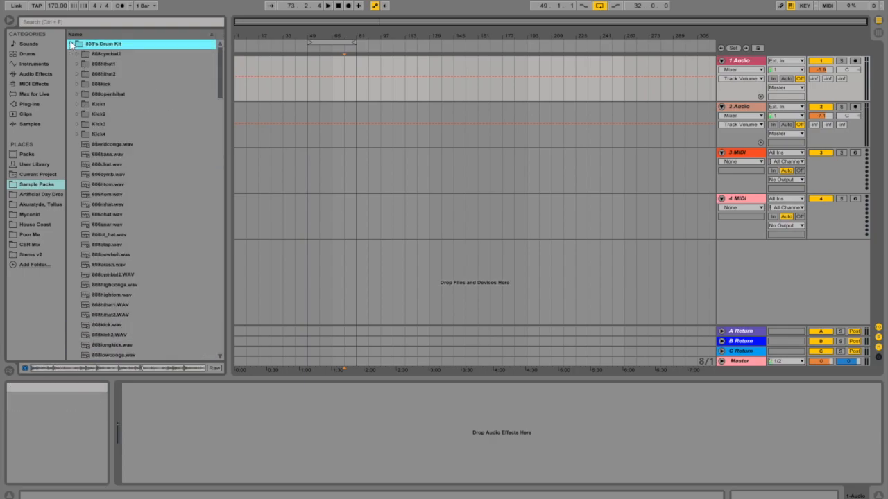
left_click(109, 246)
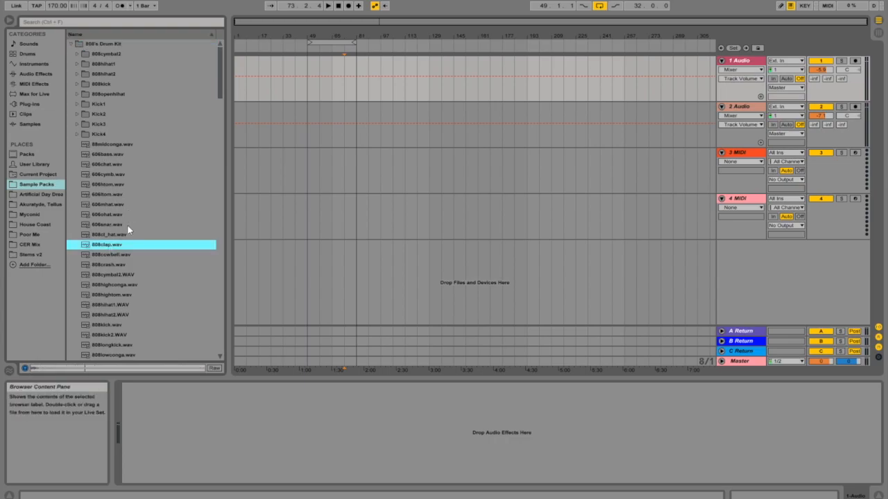
left_click(114, 268)
left_click(135, 306)
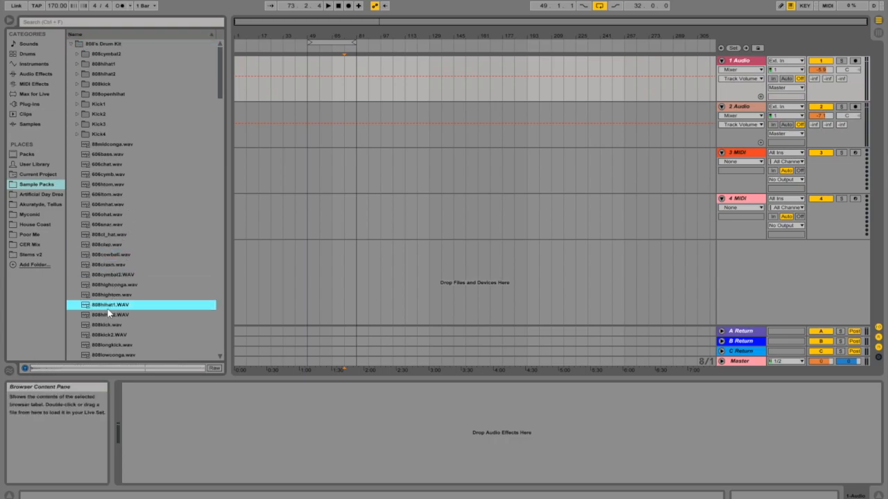
- Place the 808kick.wav sample on the first audio track at bar 49
left_click(110, 326)
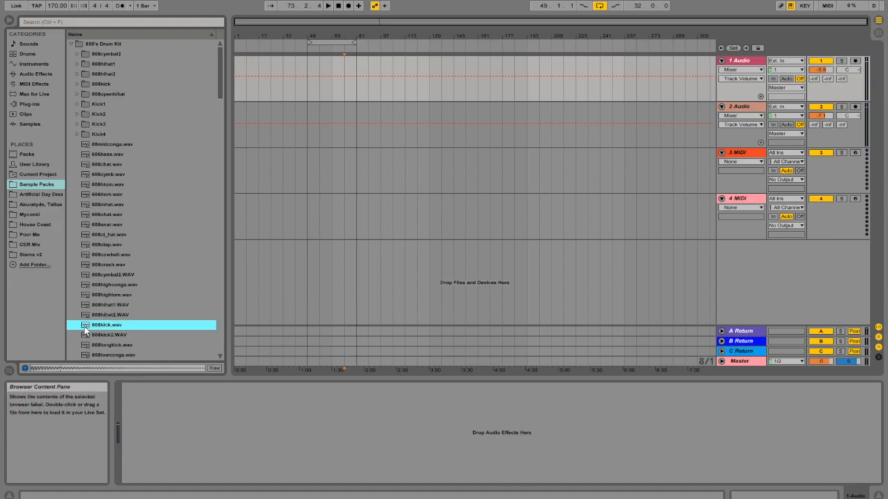
left_click(308, 94)
left_click_drag(308, 92, 307, 92)
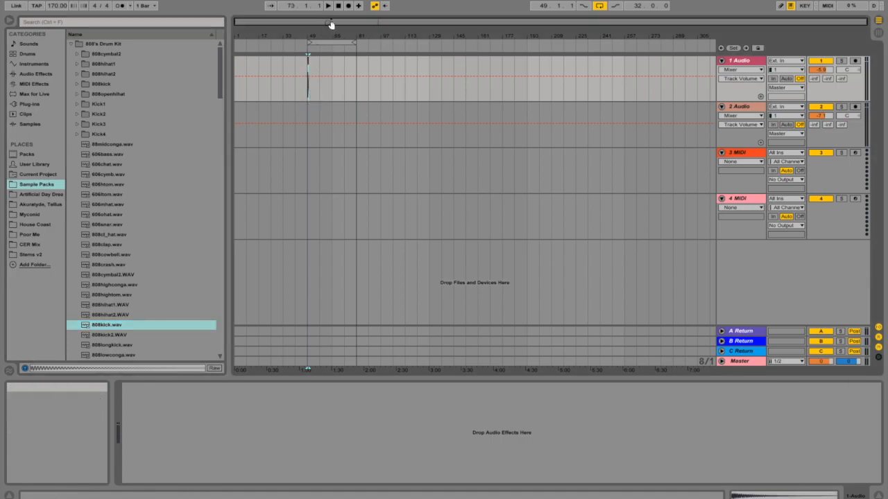
left_click_drag(331, 23, 331, 94)
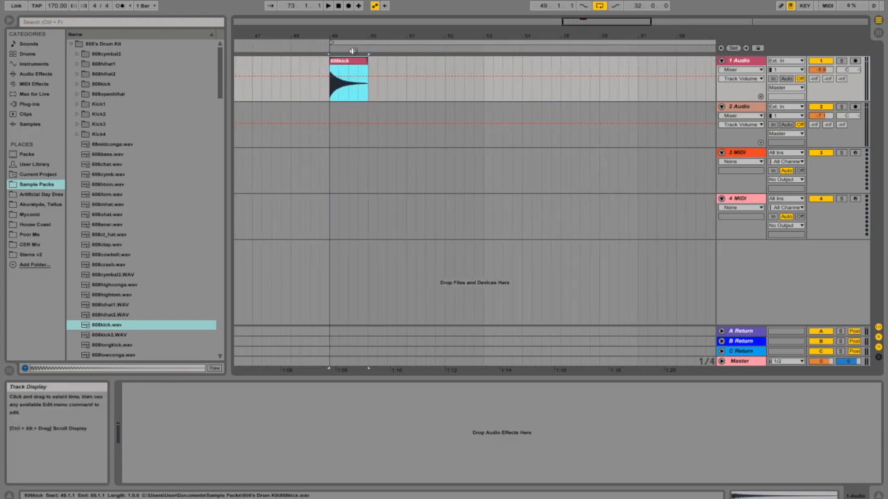
- Duplicate the 808kick clip three times along the first audio track
left_click(406, 65, "shift")
key("ctrl+d")
key("ctrl+d")
key("ctrl+d")
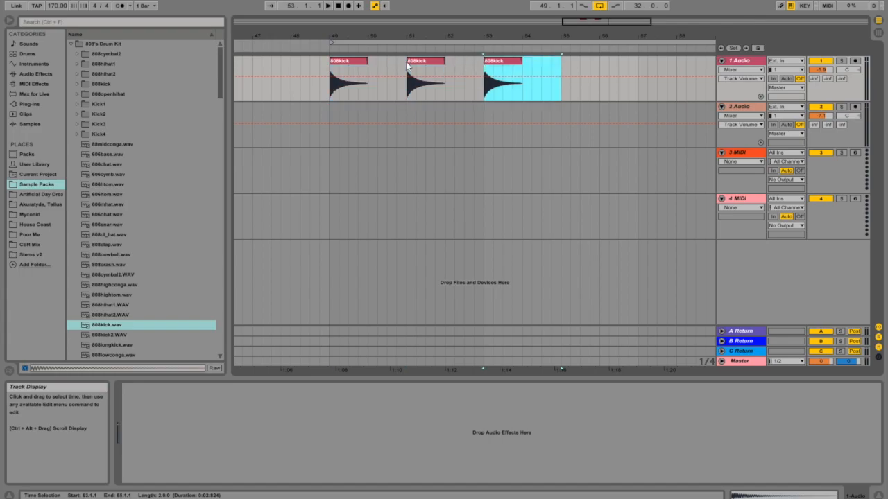
- Play back the kick pattern and lower the first audio track's volume to about -7.8 dB
left_click(349, 61)
key("space")
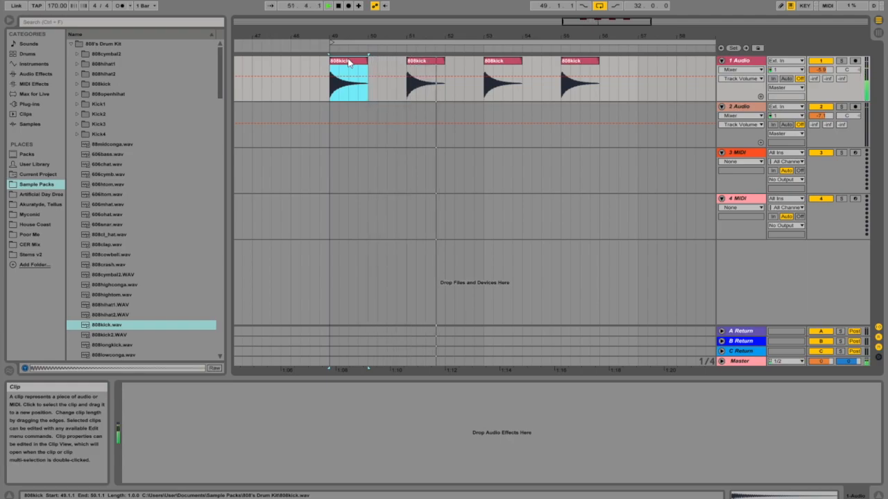
left_click_drag(826, 76, 823, 86)
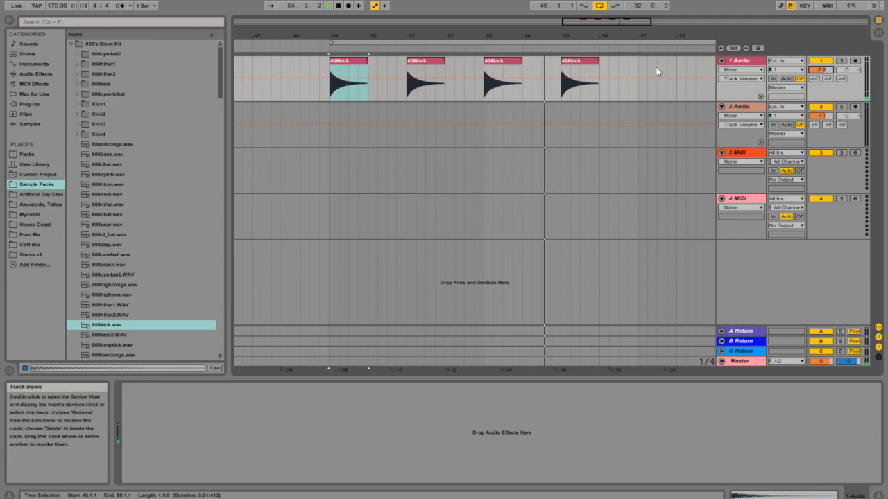
key("space")
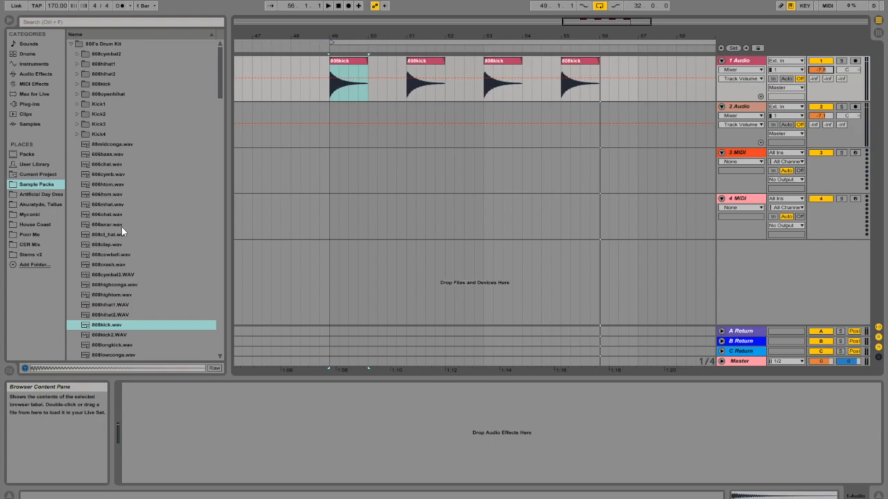
- Place the 808clap.wav sample on the second audio track just after bar 49 and shorten the clip
left_click(115, 245)
left_click_drag(90, 247, 349, 132)
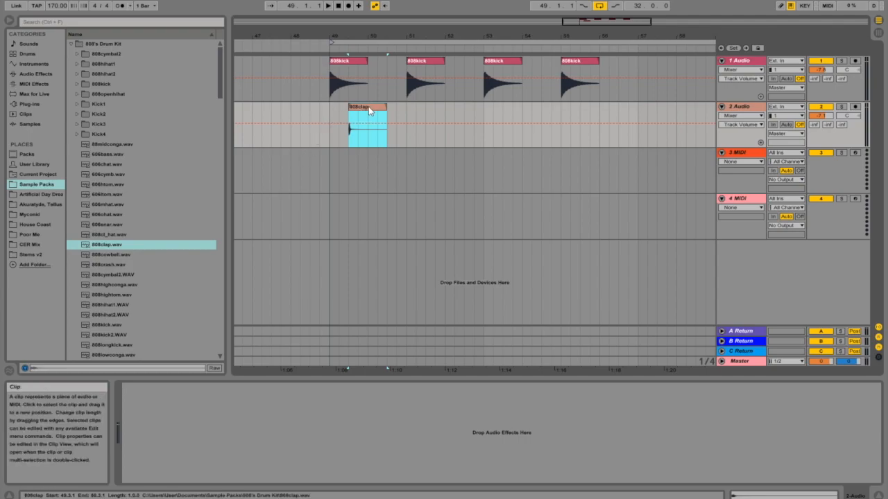
left_click_drag(385, 106, 368, 107)
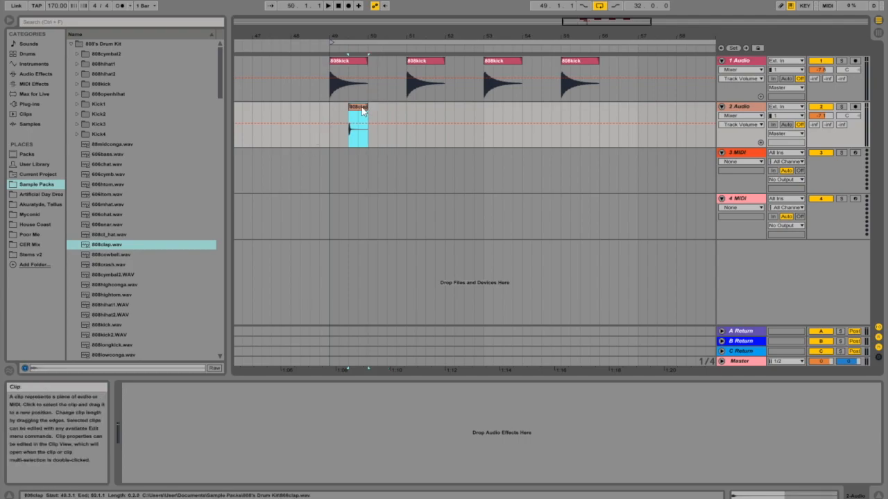
- Duplicate the clap clip twice and play back the kick and clap pattern
key("ctrl+d")
key("ctrl+d")
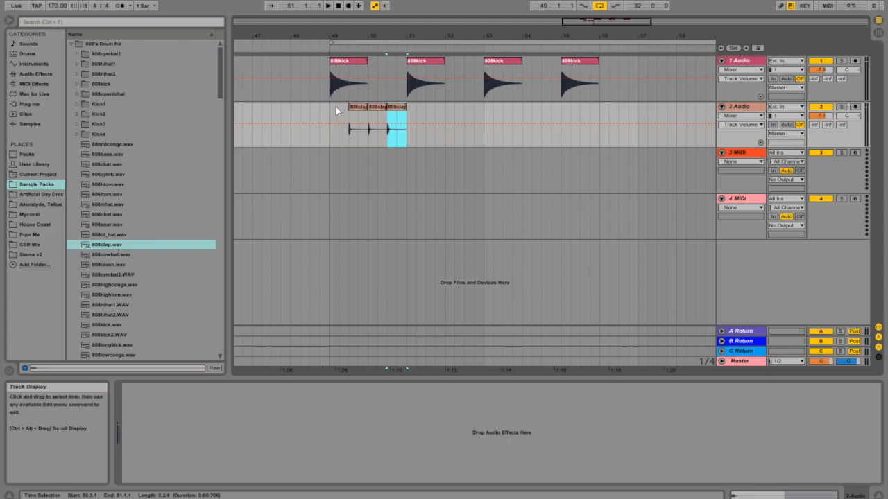
left_click(329, 108)
key("space")
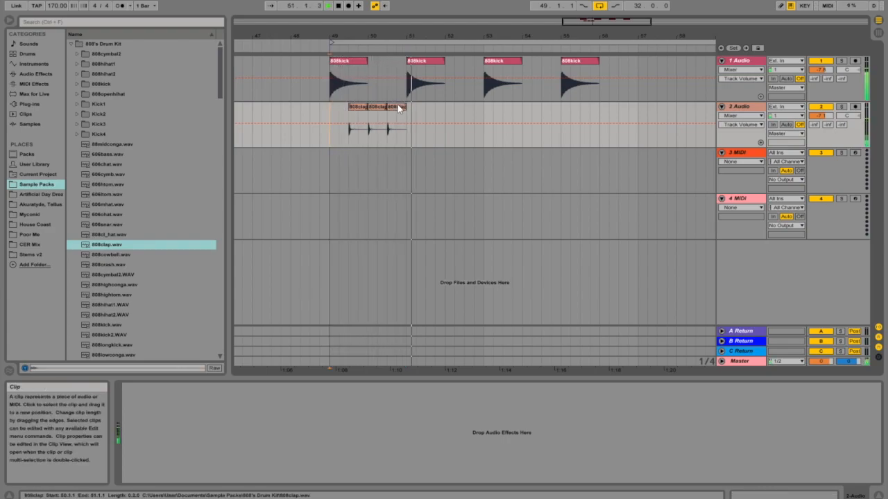
key("space")
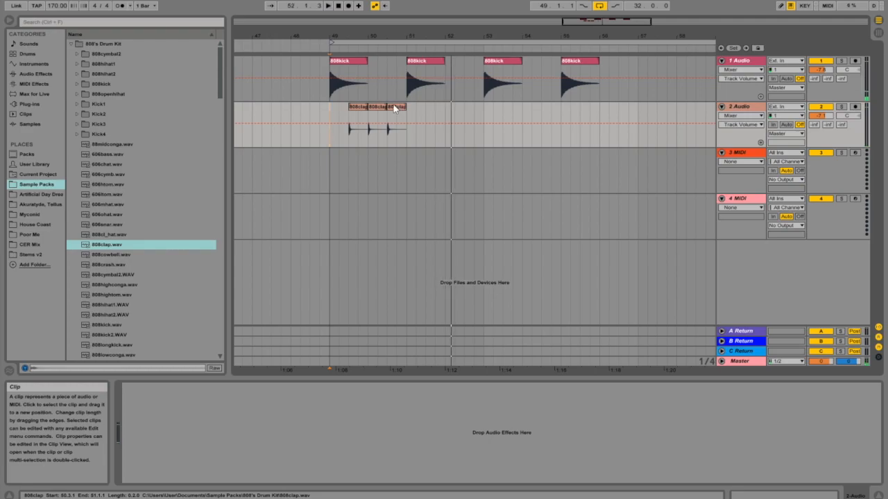
- Duplicate the three-clap group three times along the second audio track
left_click(400, 108, "shift")
key("ctrl+d")
key("ctrl+d")
key("ctrl+d")
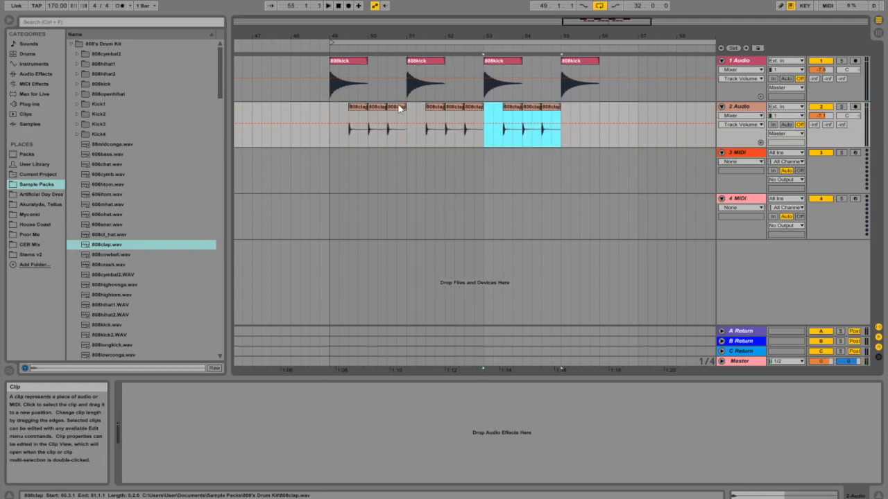
- Play back the kick and clap pattern from the start of bar 49
left_click(330, 107)
key("space")
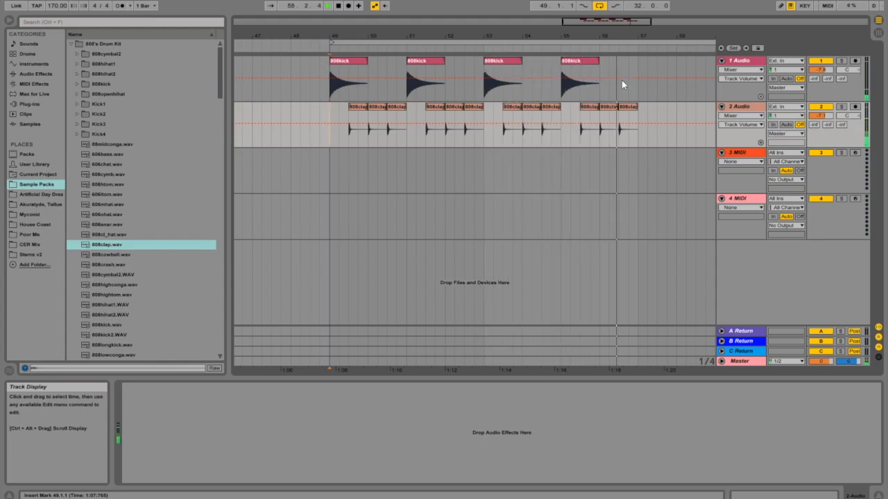
- Show the Master track's spectrum analyzer and play back the pattern to watch it
left_click(748, 364)
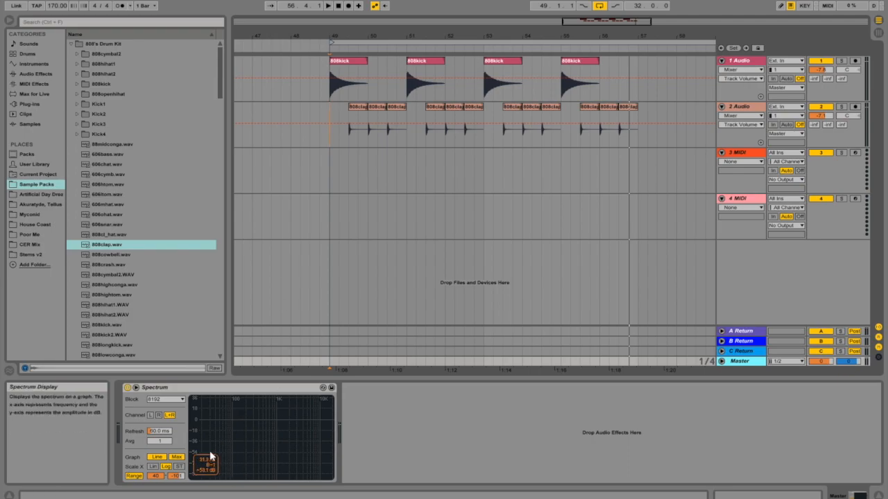
key("space")
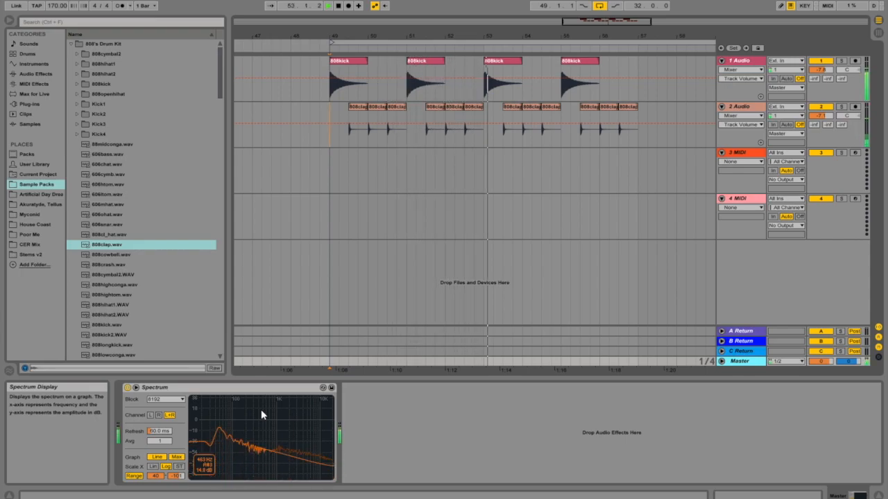
- Set the second audio track's volume to -4.2 dB and the first audio track's to about -16 dB during playback
left_click_drag(824, 116, 824, 107)
left_click_drag(821, 116, 822, 122)
key("space")
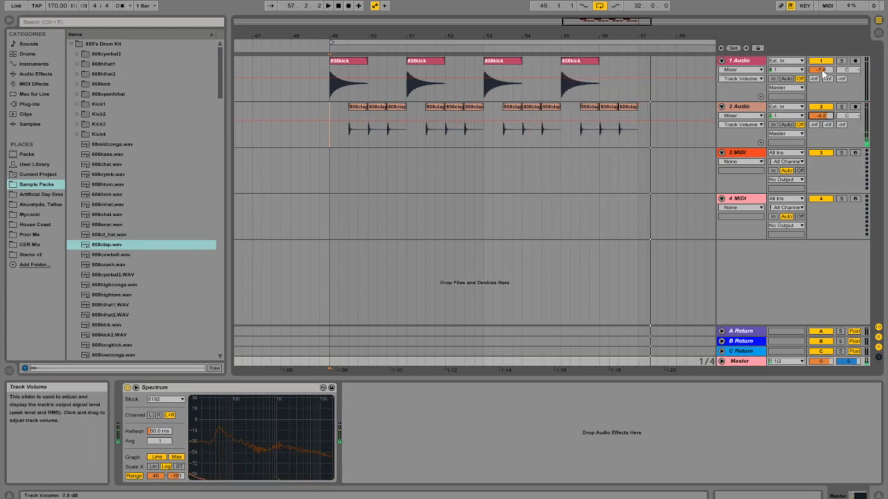
left_click_drag(822, 72, 822, 79)
key("space")
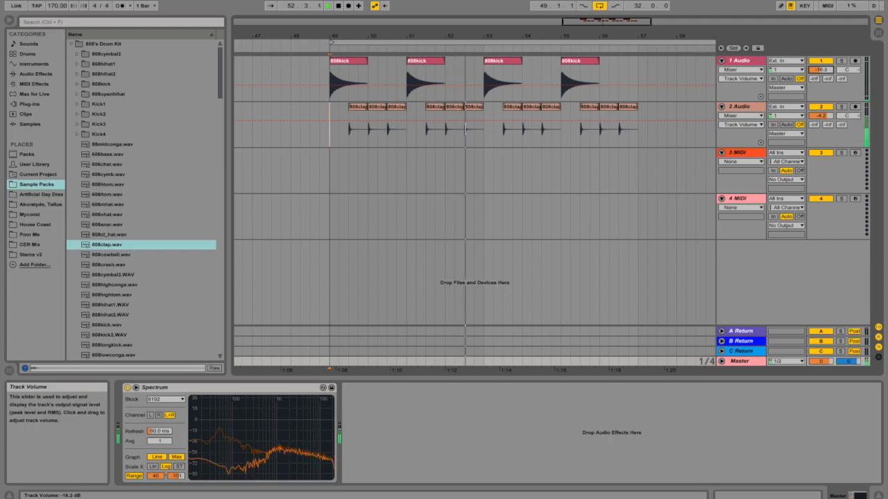
- Audition the second audio track solo, then unsolo it
left_click(842, 106)
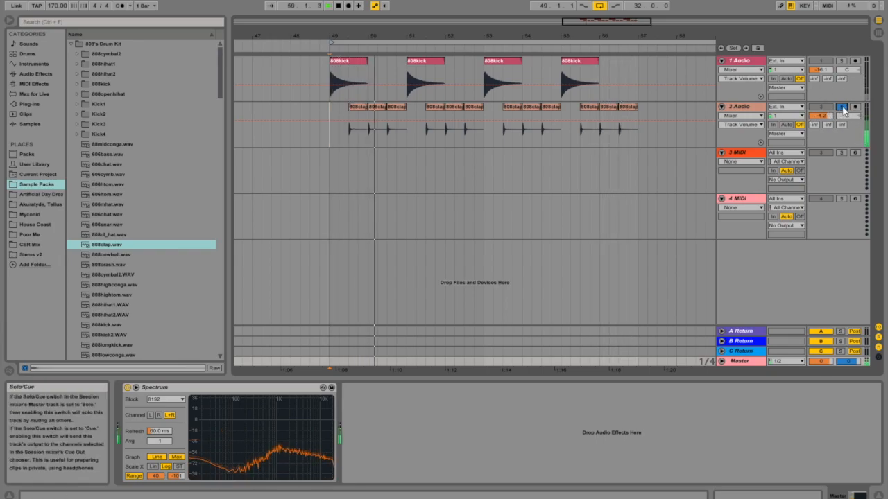
left_click(841, 106)
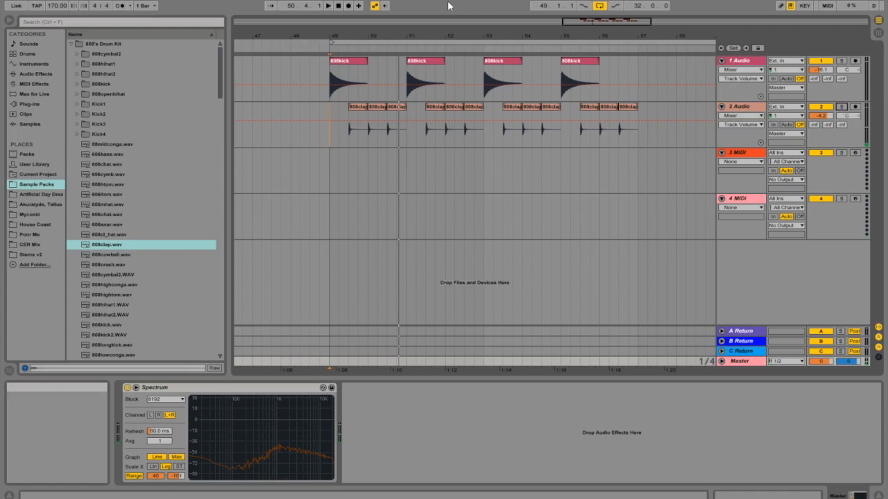
- Add a Reverb audio effect to the second audio track holding the clap clips
left_click(393, 21)
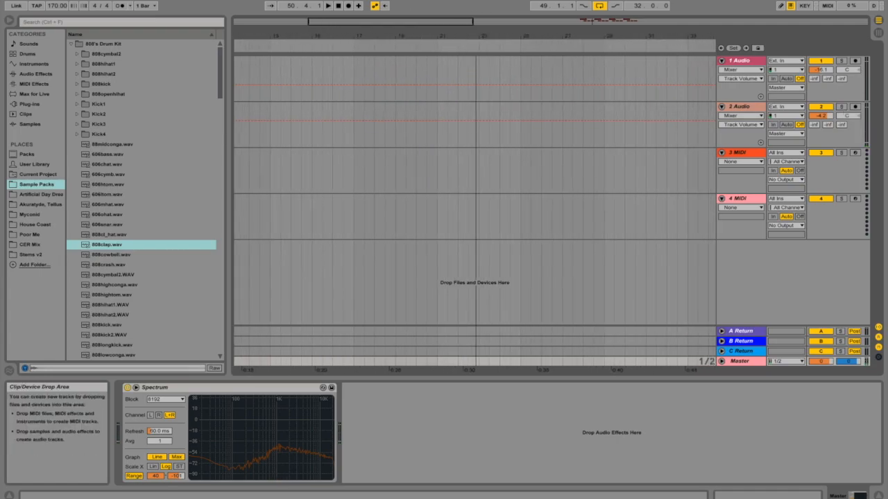
left_click(584, 21)
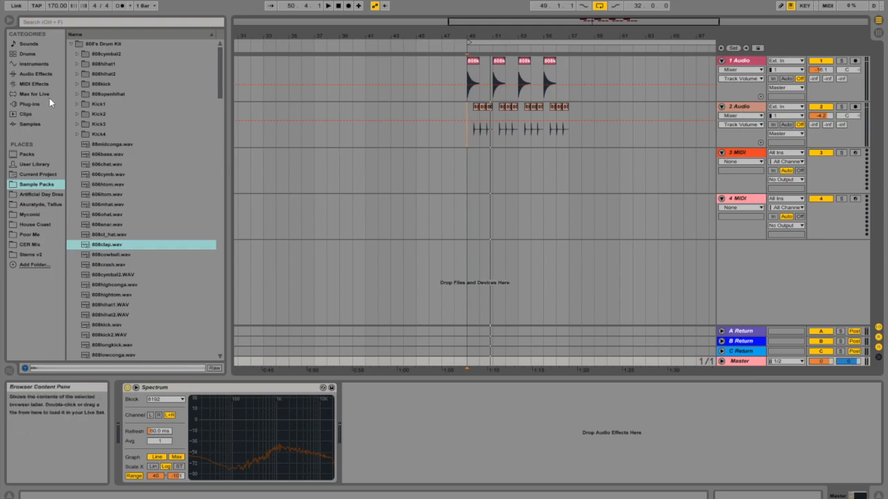
left_click(42, 74)
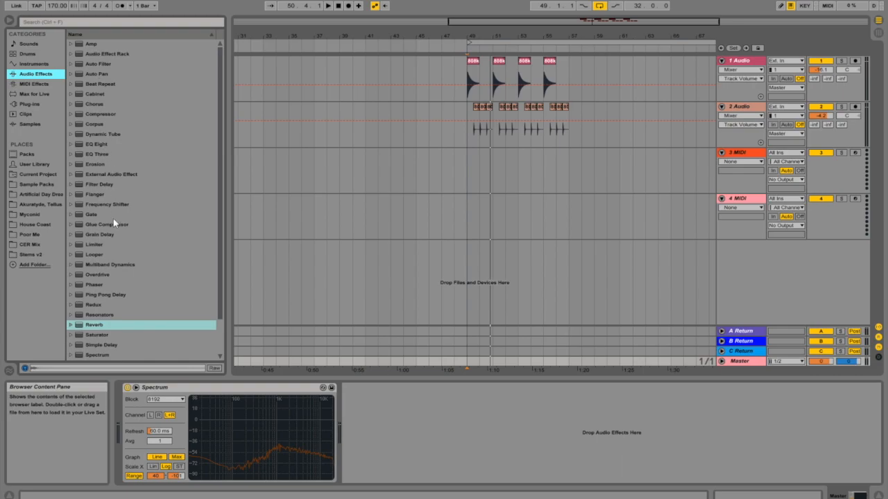
left_click(79, 328)
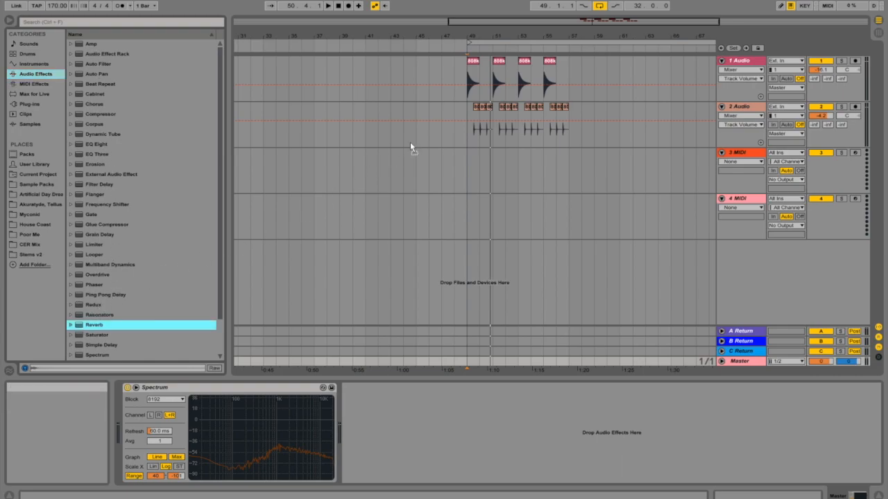
left_click(481, 131)
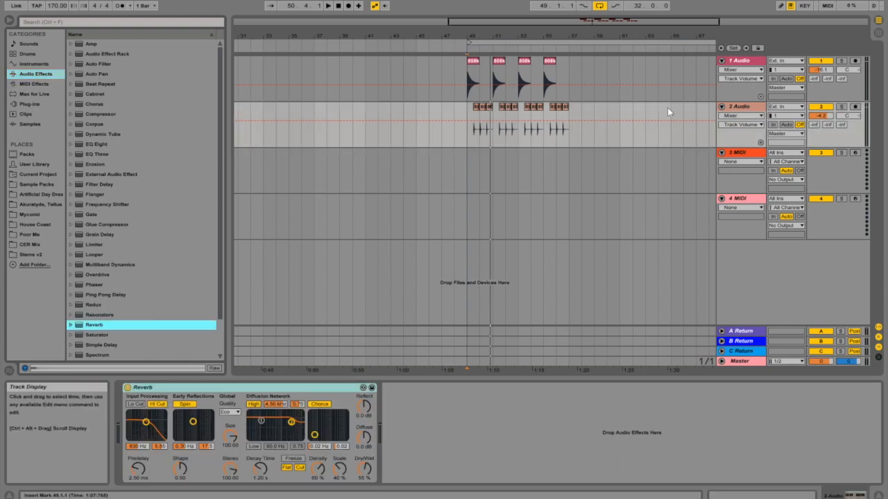
- Play from the first clap clip and set the Reverb's Dry/Wet to 53%
left_click(476, 109)
key("space")
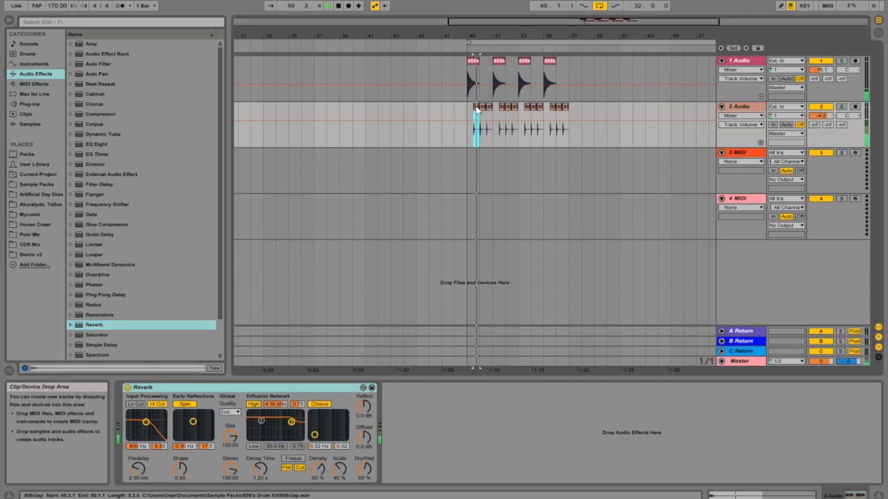
mouse_move(364, 470)
left_mouse_down()
mouse_move(363, 453)
mouse_move(363, 498)
mouse_move(363, 455)
mouse_move(363, 464)
left_mouse_up()
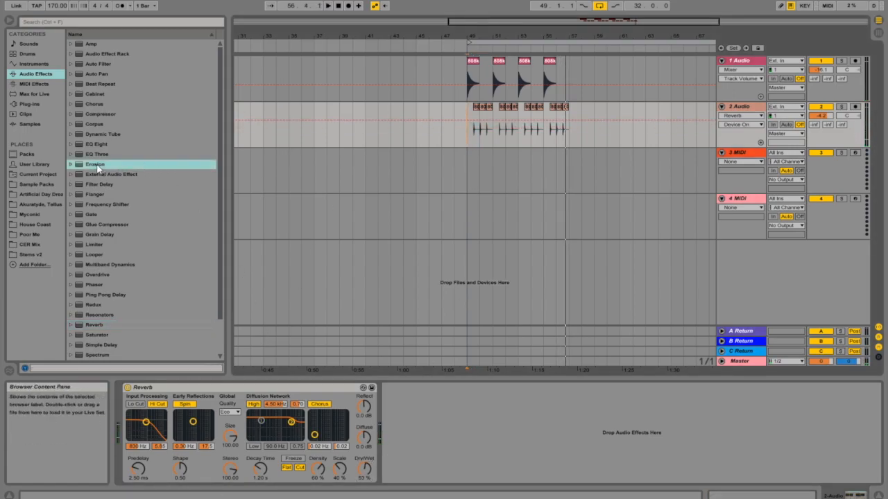
- Add Erosion to the clap track and set its frequency to about 640 Hz with amount about 52.5
left_click(98, 166)
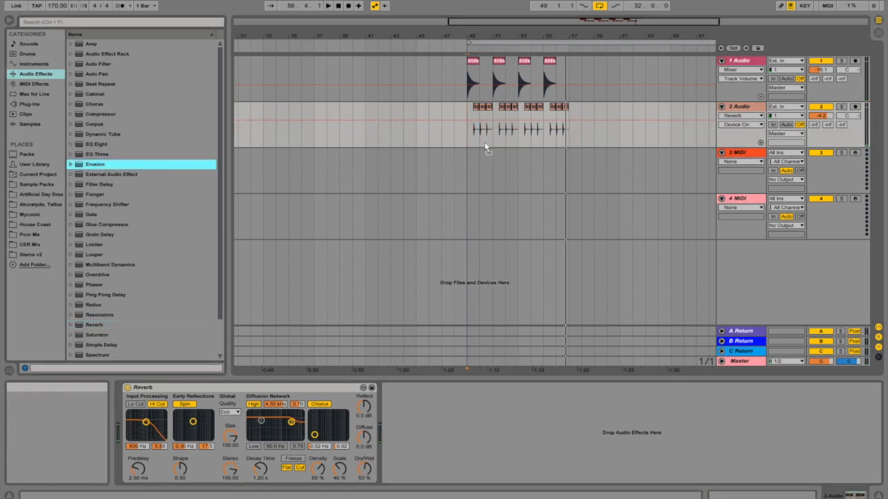
left_click_drag(454, 395, 455, 395)
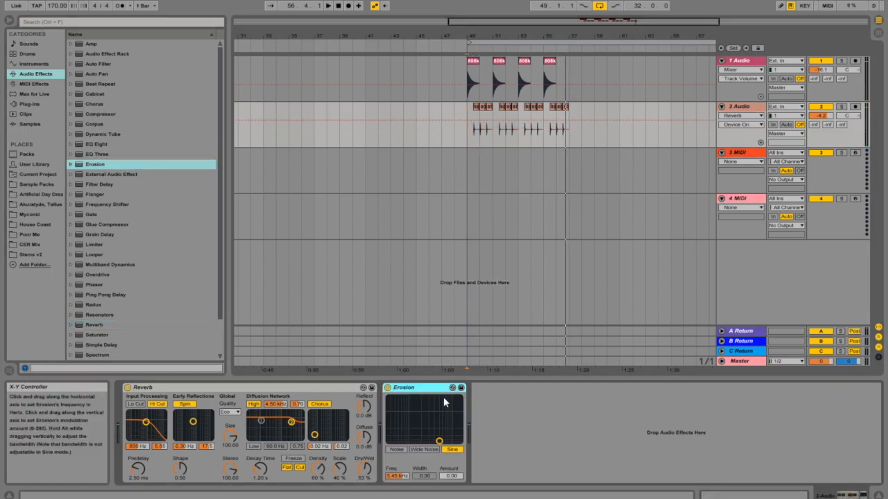
left_click_drag(441, 443, 401, 419)
key("space")
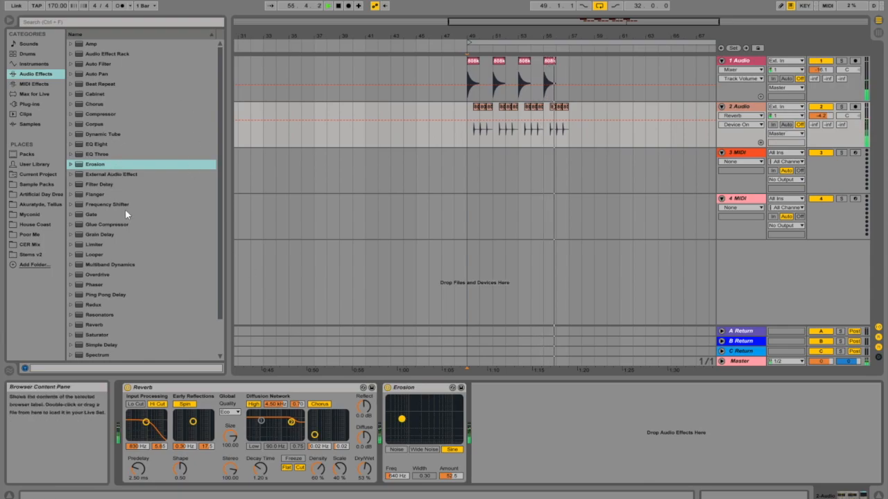
- Add a Ping Pong Delay after Erosion on the clap track and raise its filter frequency to about 1.08 kHz
left_click(97, 346)
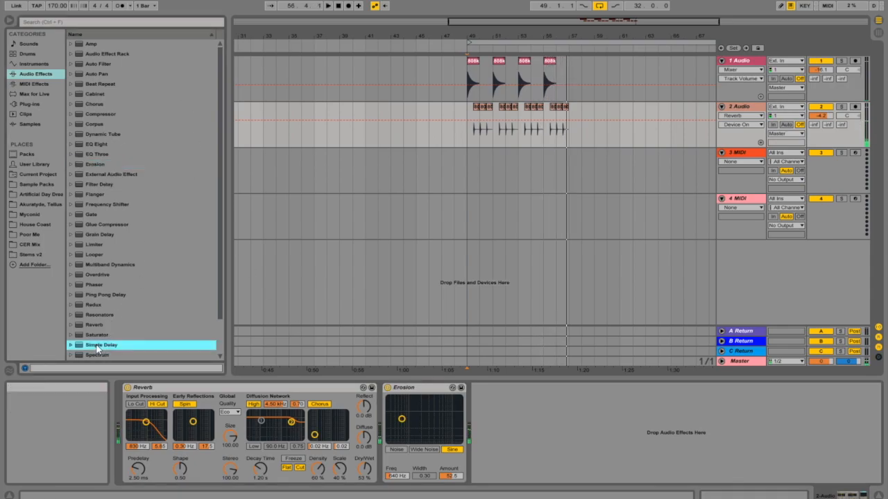
scroll(102, 332, "down", 2)
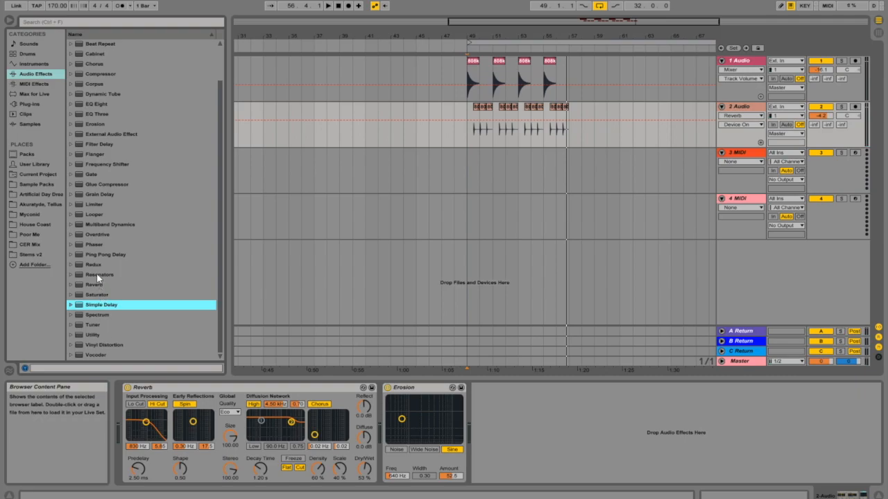
left_click(92, 255)
left_click_drag(519, 389, 520, 392)
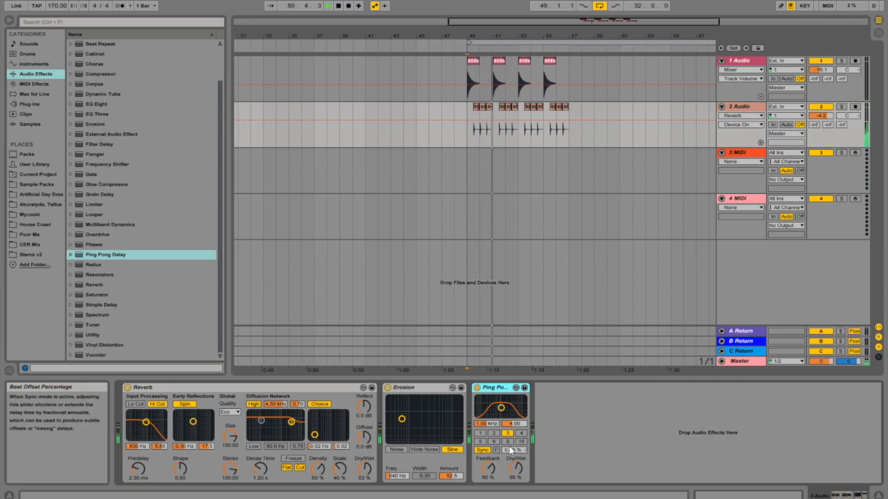
left_click_drag(501, 407, 501, 400)
left_click(482, 433)
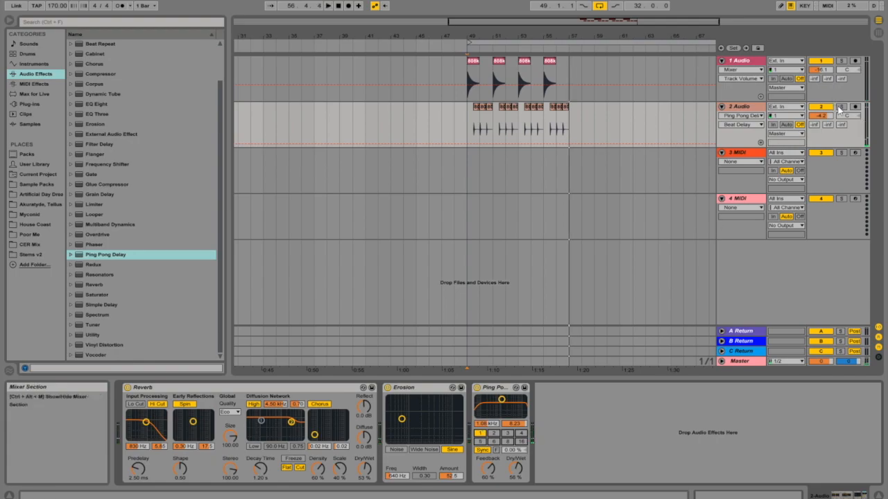
- Deactivate the Reverb, Erosion and Ping Pong Delay devices on the clap track and play back to compare
left_click(476, 135)
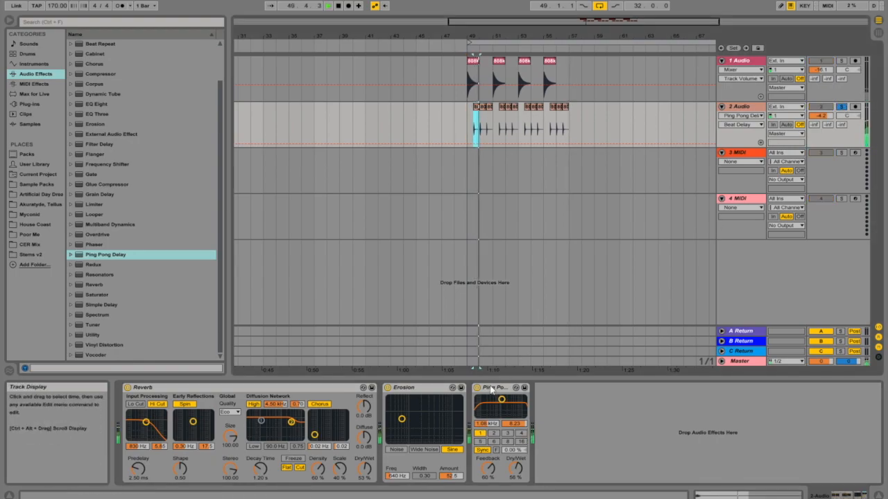
left_click(127, 387)
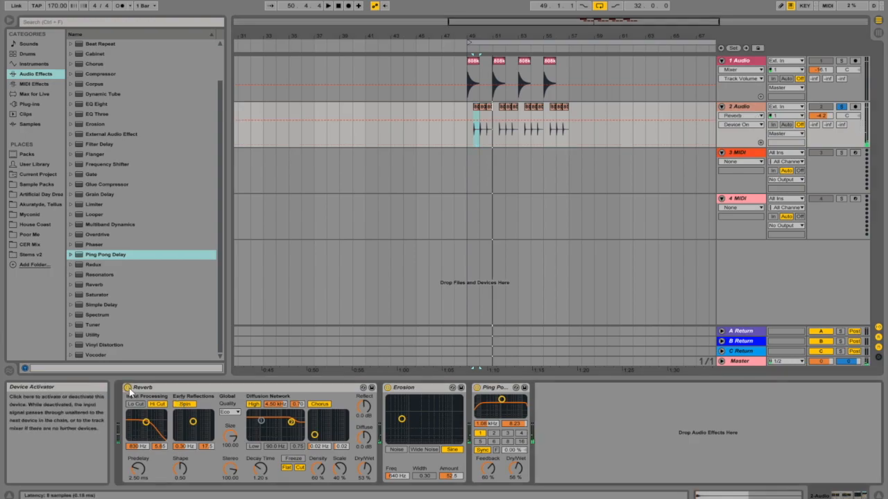
left_click(387, 388)
key("space")
left_click(476, 388)
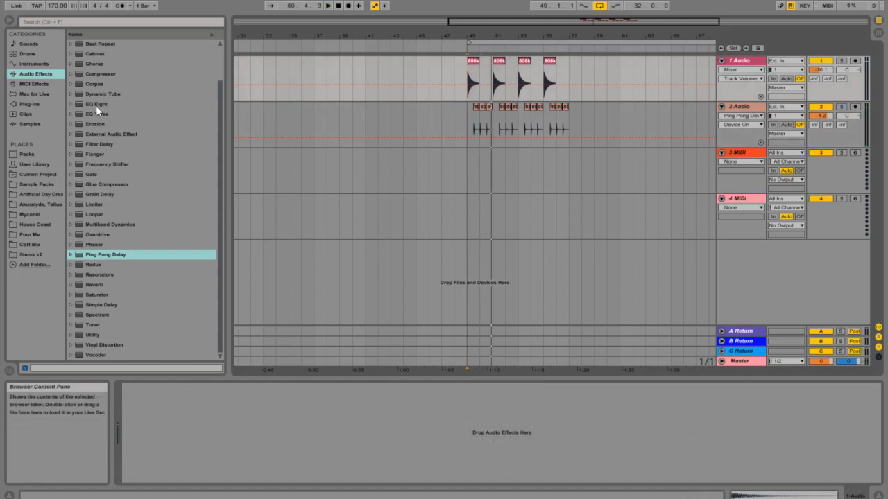
- Load EQ Eight onto the first audio track, solo that kick track and play it
left_click(96, 106)
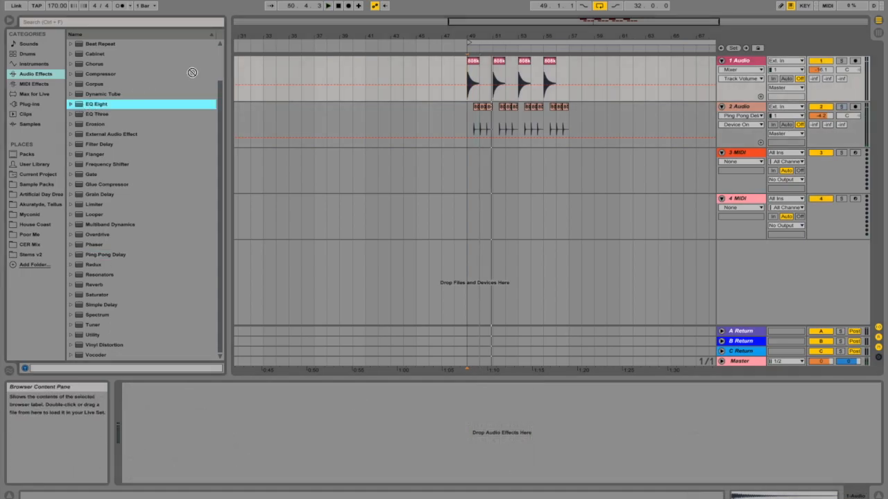
key("Return")
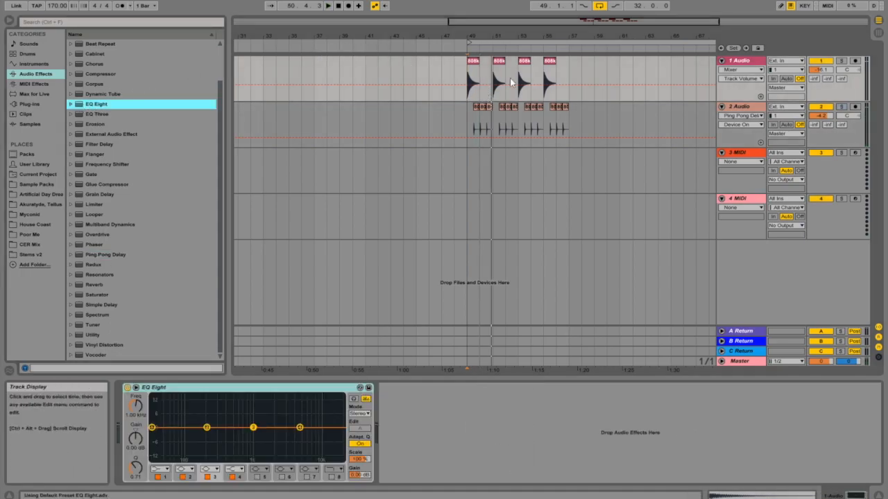
left_click(841, 61)
key("space")
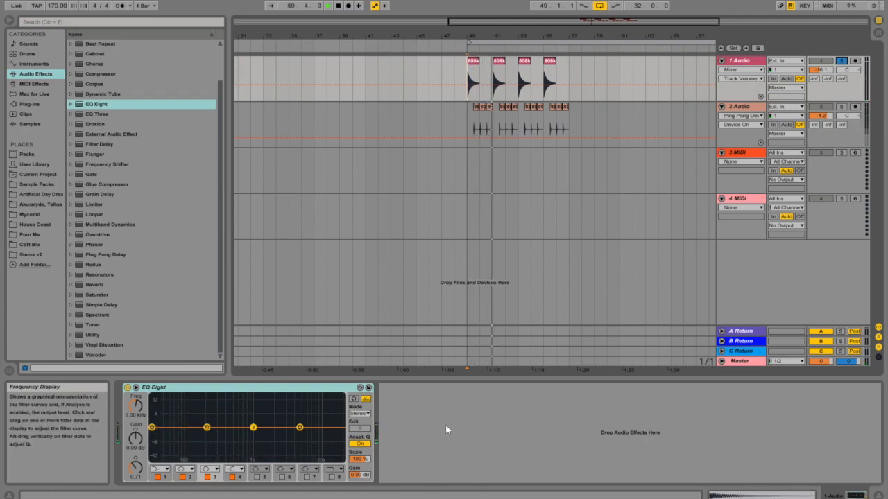
- Check the kick's spectrum on the Master track, then return to the first track's EQ Eight during playback
left_click(751, 361)
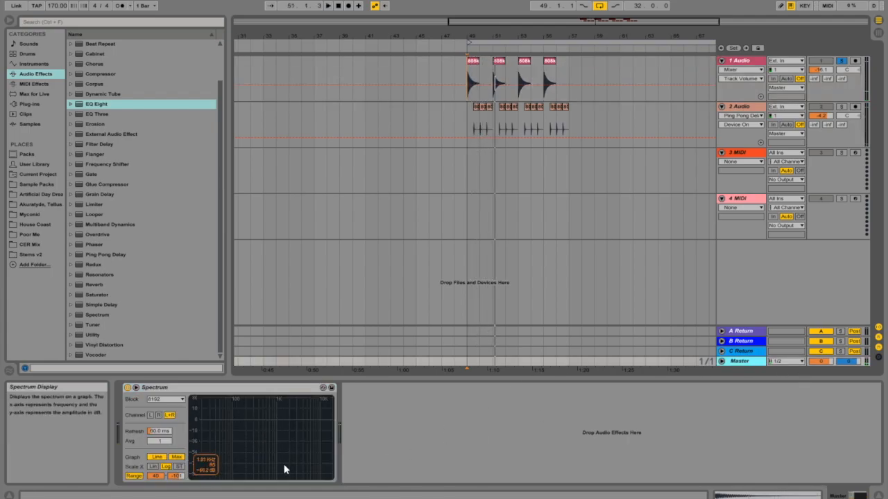
key("space")
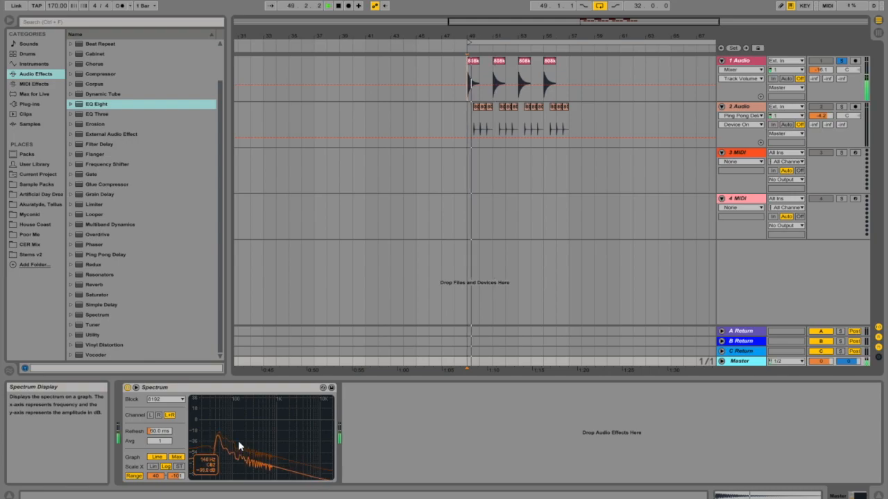
left_click(740, 61)
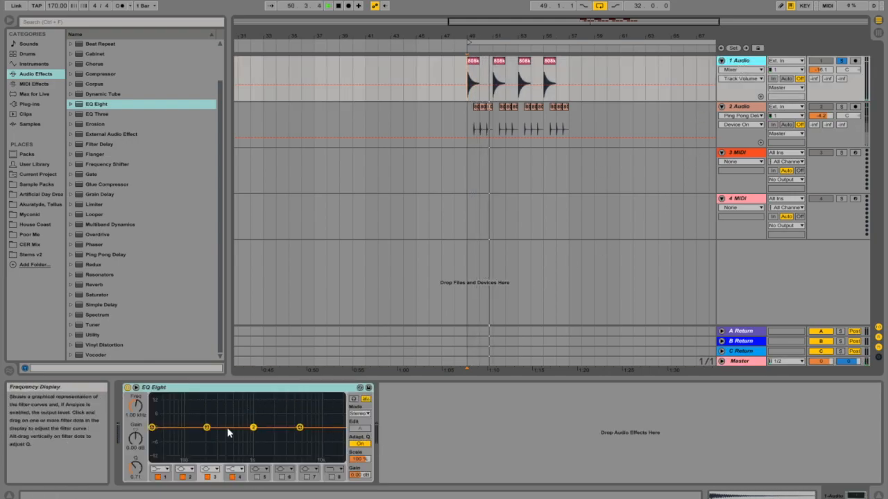
key("space")
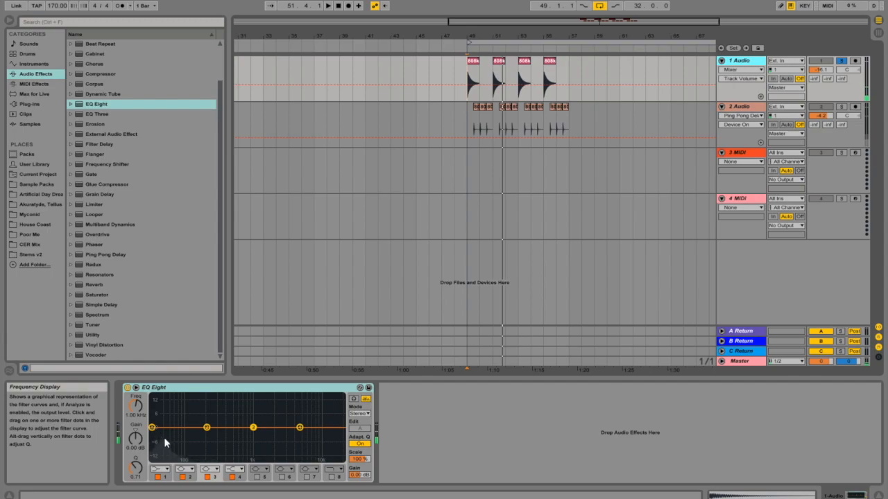
- Switch EQ Eight's first band to a low-cut filter at about 237 Hz and check the result on the Master spectrum
left_click(162, 479)
left_click(159, 469)
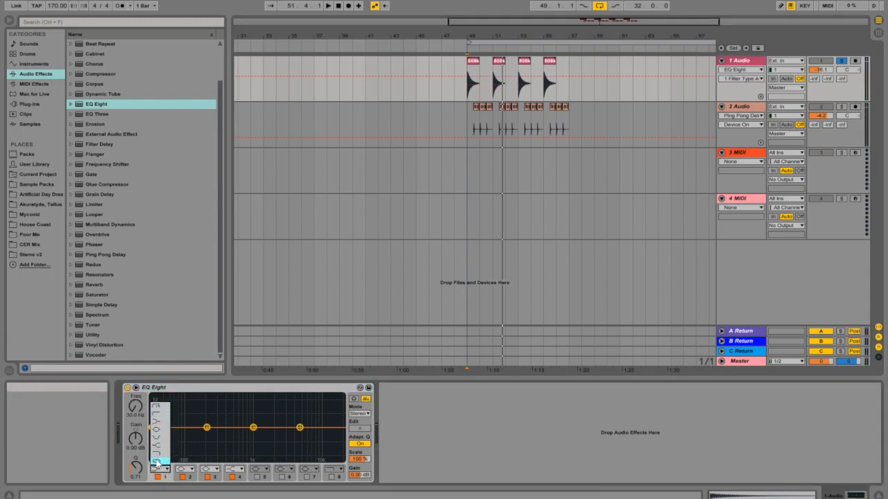
left_click(160, 414)
left_click_drag(189, 438, 211, 435)
key("space")
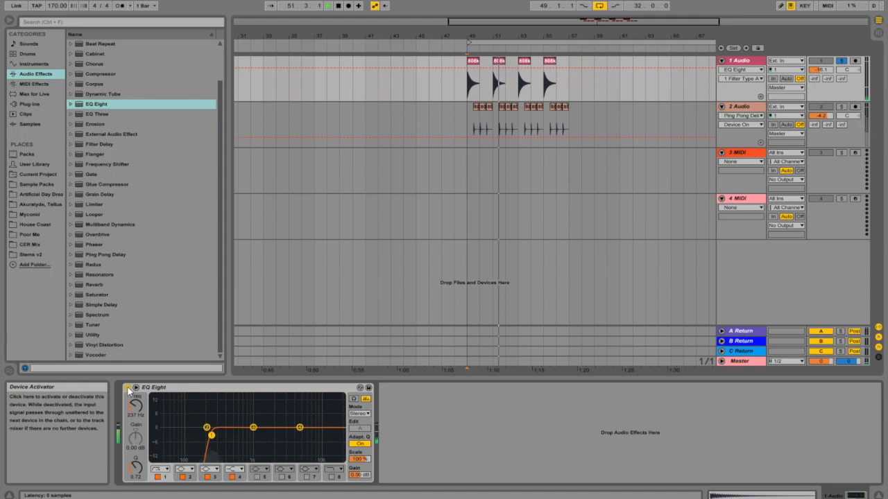
left_click(741, 361)
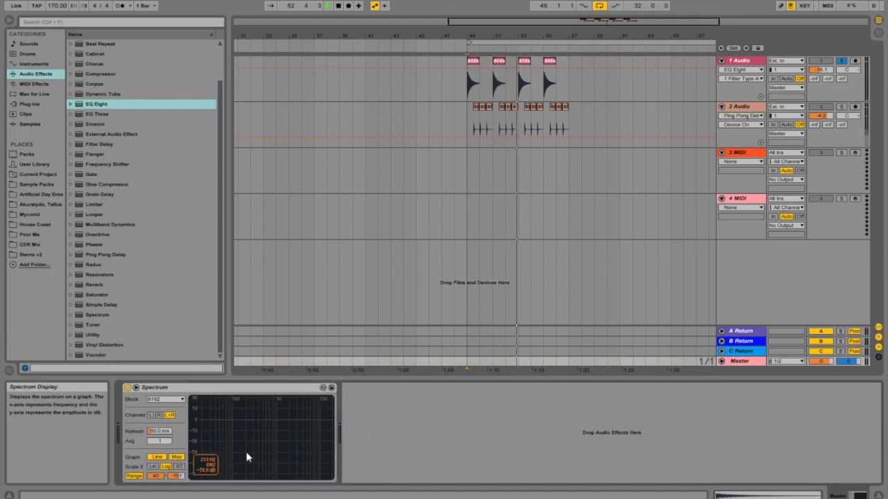
left_click(743, 64)
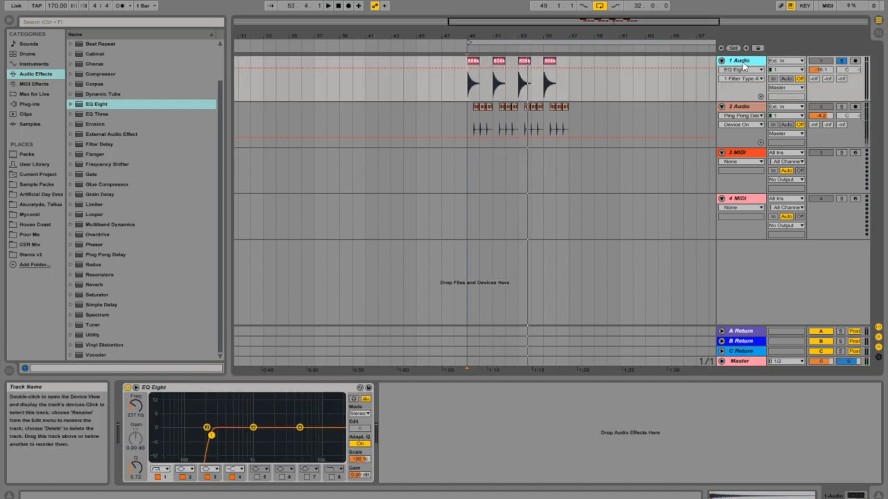
- Bypass the kick track's EQ Eight during playback and compare the sound on the Master spectrum
left_click(127, 389)
key("space")
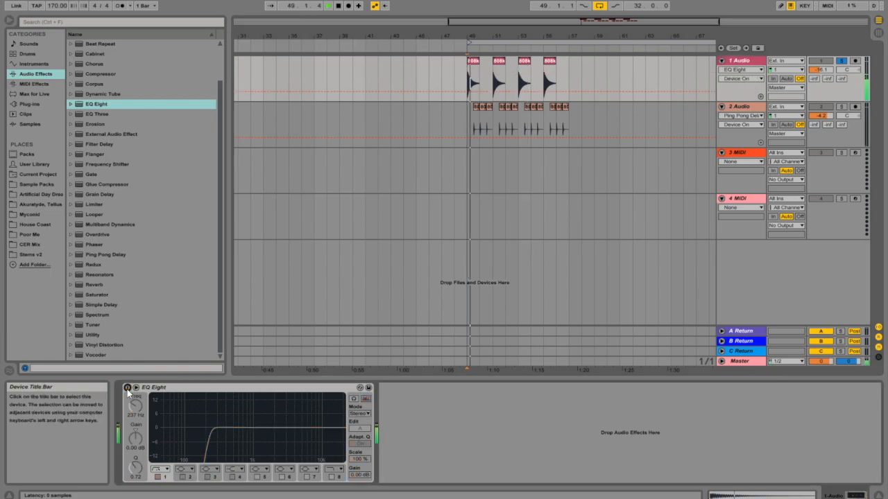
left_click(741, 362)
mouse_move(254, 474)
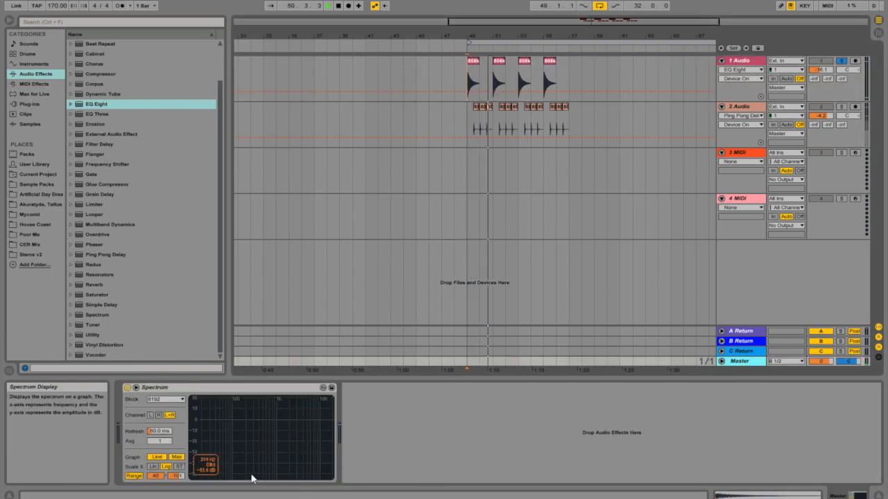
key("space")
- Reactivate the first track's EQ Eight and reshape its first band into a resonant peak around 65 Hz while playing
left_click(743, 62)
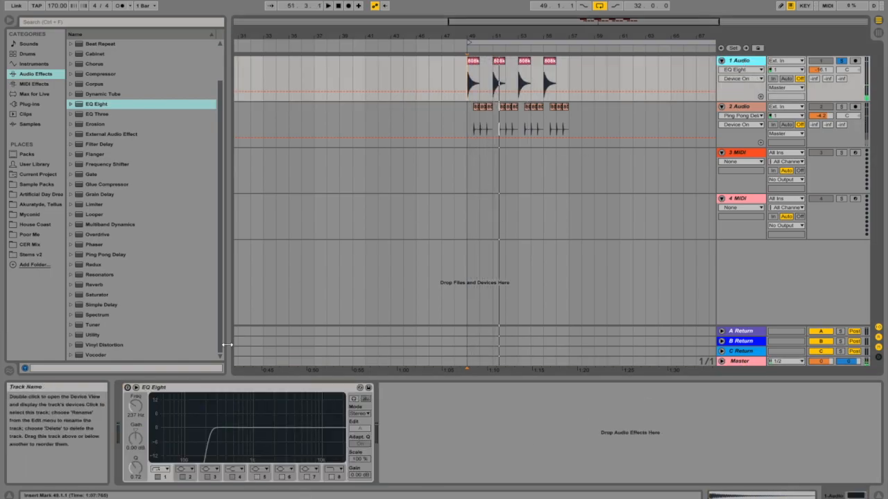
left_click(127, 389)
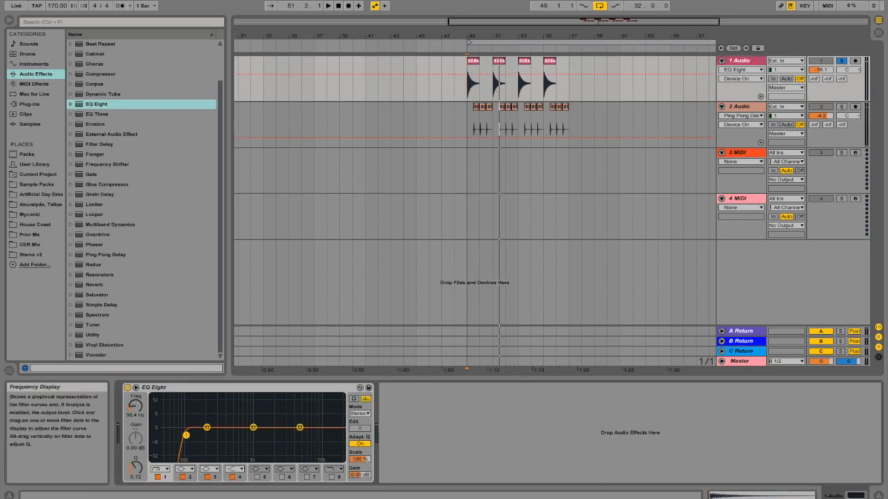
left_click_drag(171, 426, 174, 414)
key("space")
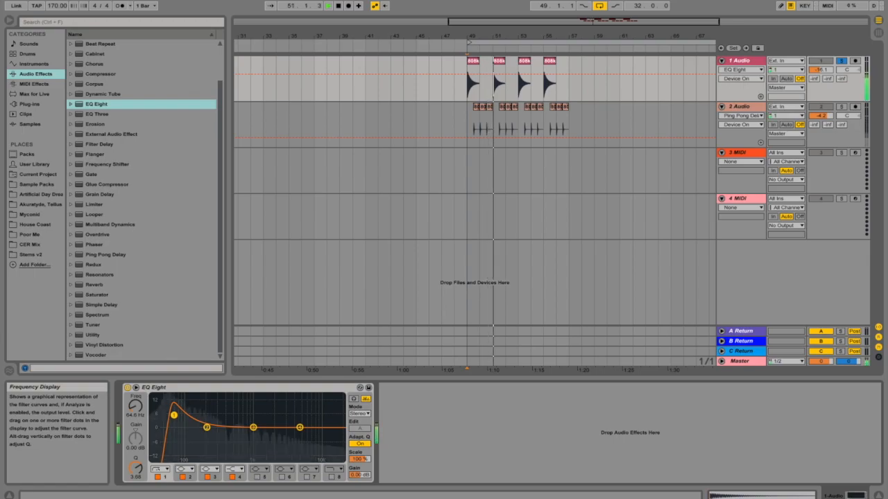
- Lower EQ Eight's first band to about 48.2 Hz with a Q of 0.47, then toggle the device off to compare
mouse_move(174, 414)
left_mouse_down()
mouse_move(164, 417)
mouse_move(167, 427)
left_mouse_up()
right_click(175, 388)
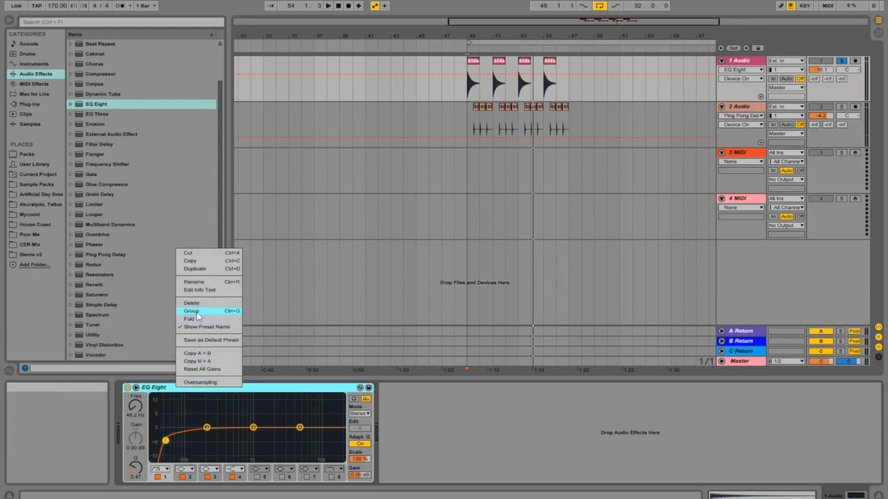
left_click(126, 389)
left_click(126, 389)
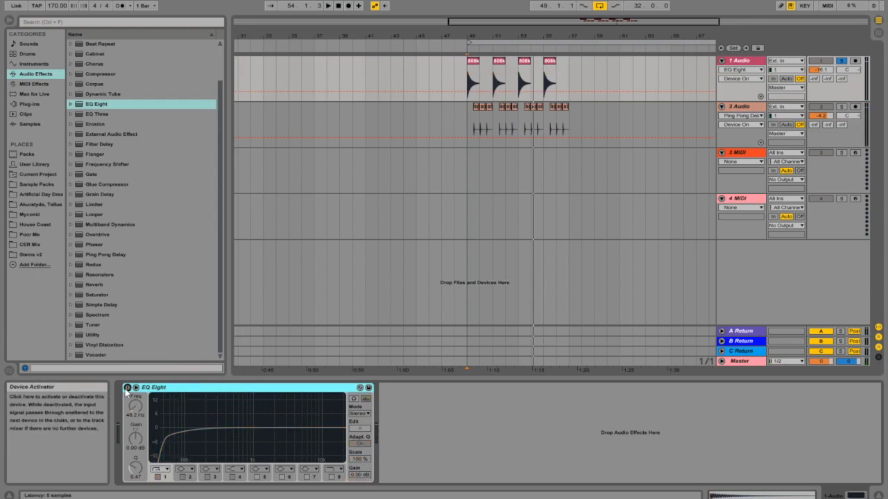
- Load Operator onto the third MIDI track and lower that track's volume to about -7.5 dB
left_click(737, 166)
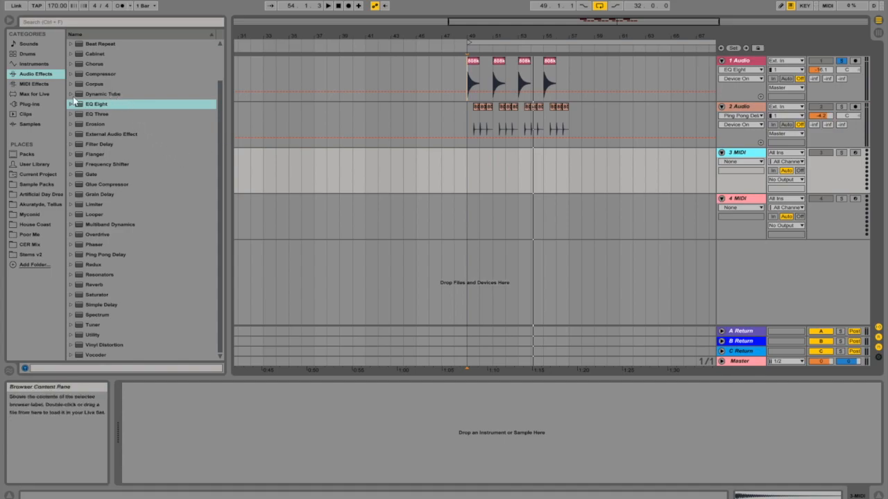
left_click(29, 104)
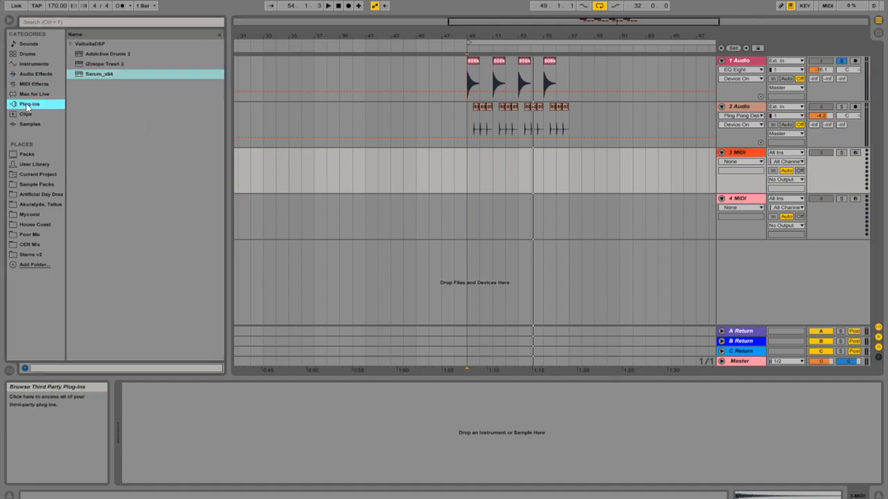
left_click(35, 64)
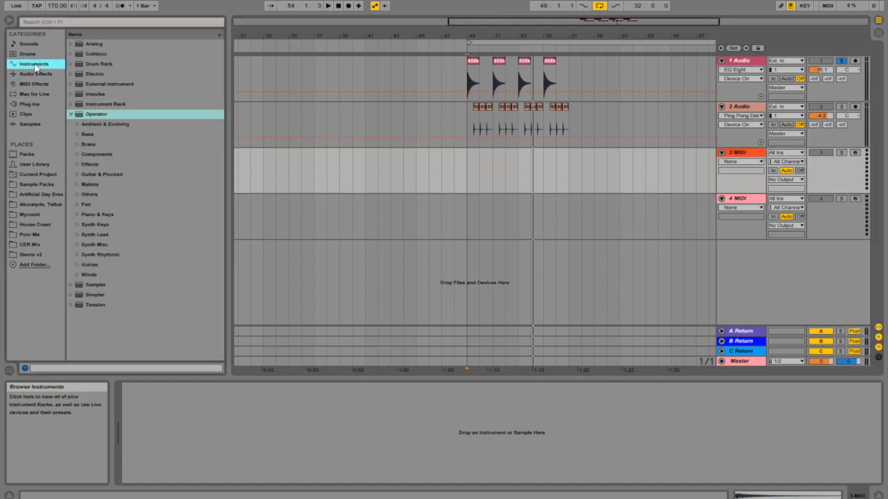
left_click(70, 115)
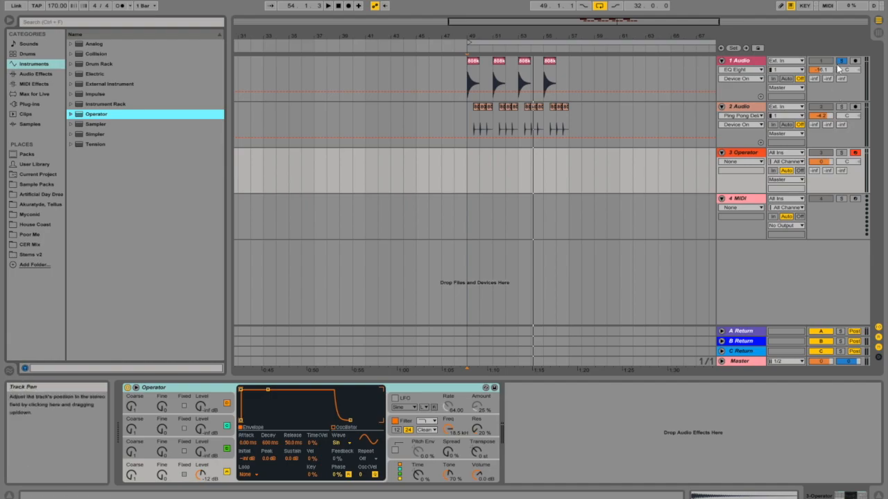
left_click(821, 161)
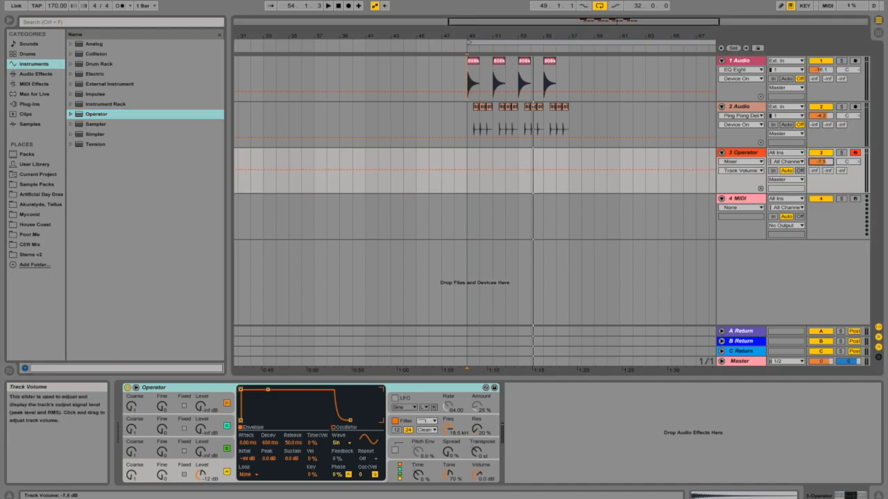
- Load Serum onto the fourth MIDI track and set oscillator A's wavetable to Basic Shapes
left_click(29, 104)
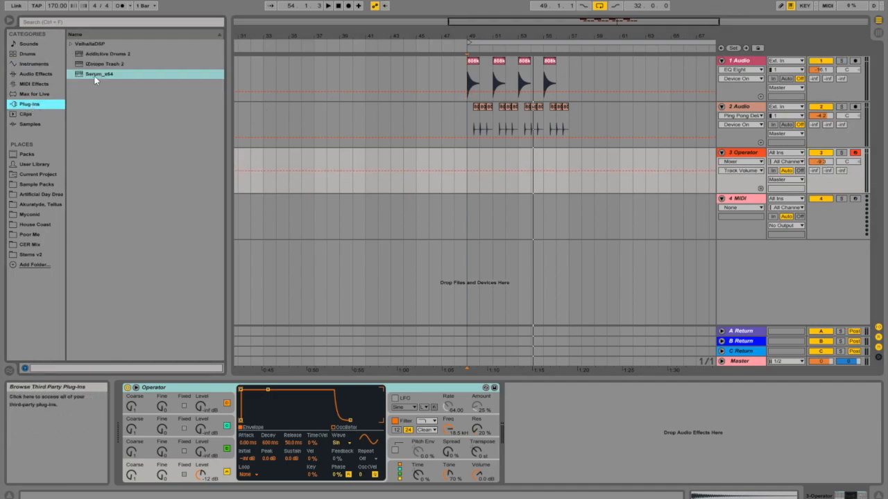
left_click_drag(86, 79, 324, 73)
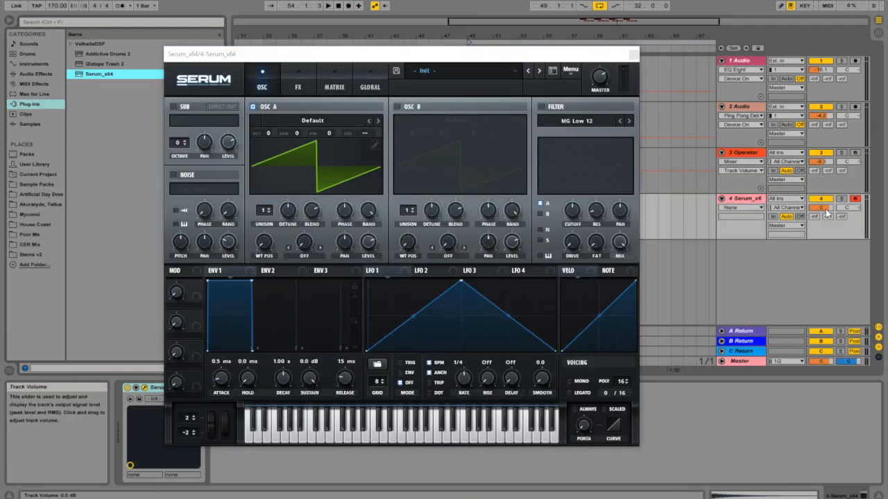
left_click(343, 119)
mouse_move(298, 133)
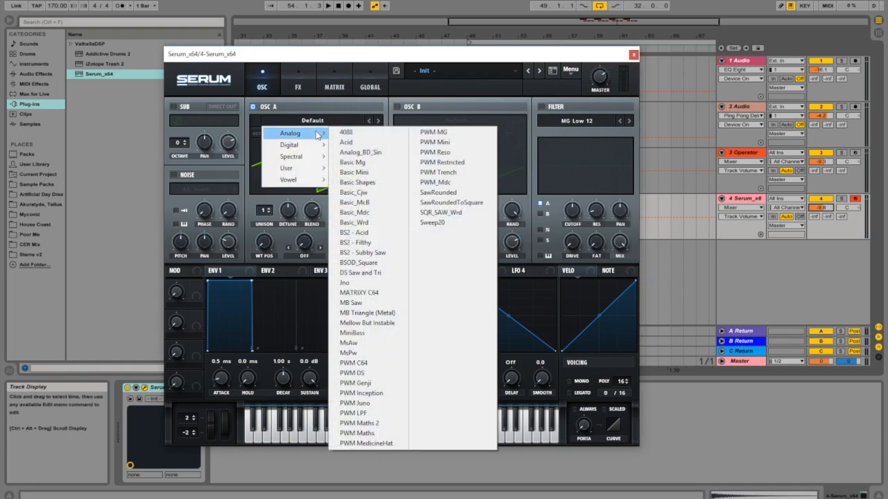
left_click(368, 184)
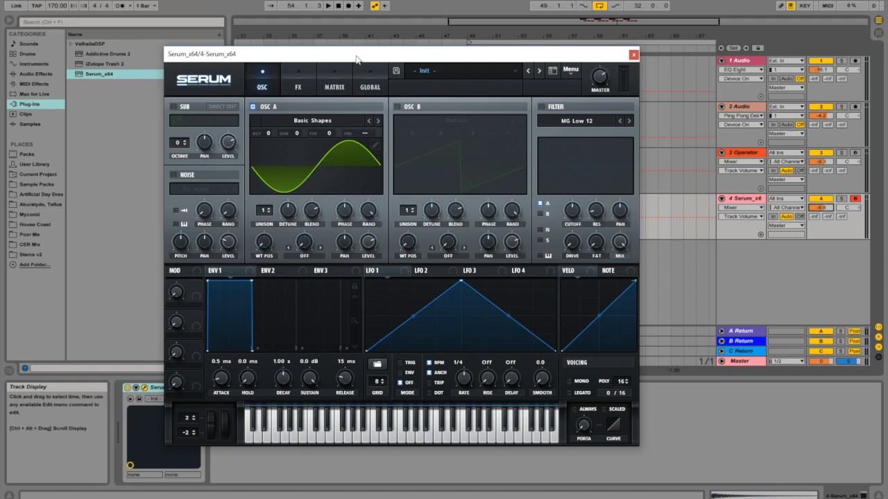
- Play back the arrangement with the Serum window open, then close the Serum window
left_click_drag(402, 54, 415, 173)
left_click(348, 5)
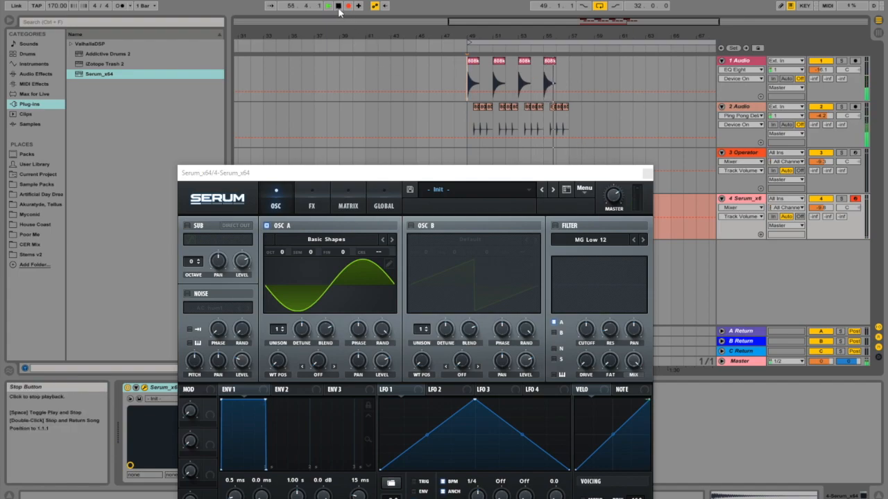
key("space")
left_click_drag(612, 175, 573, 94)
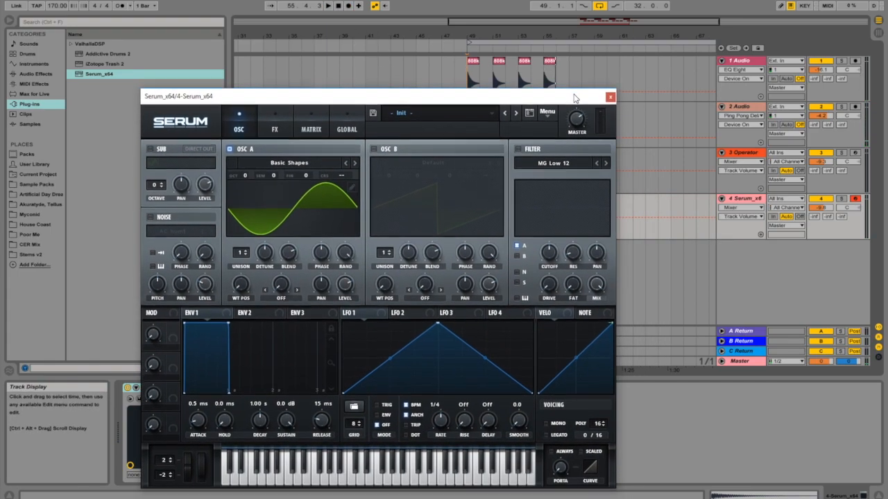
left_click(608, 91)
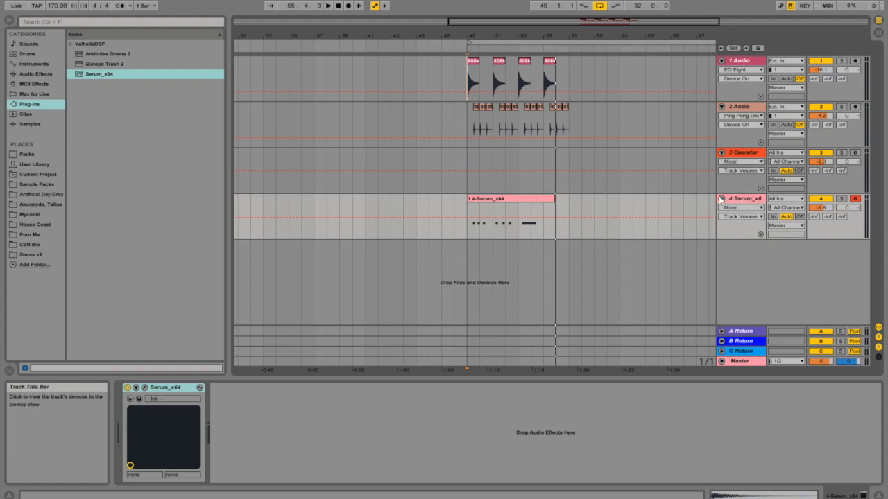
- Open the Serum track's MIDI clip, lengthen its F2 notes, and move the middle note down to D2, then play
double_click(510, 221)
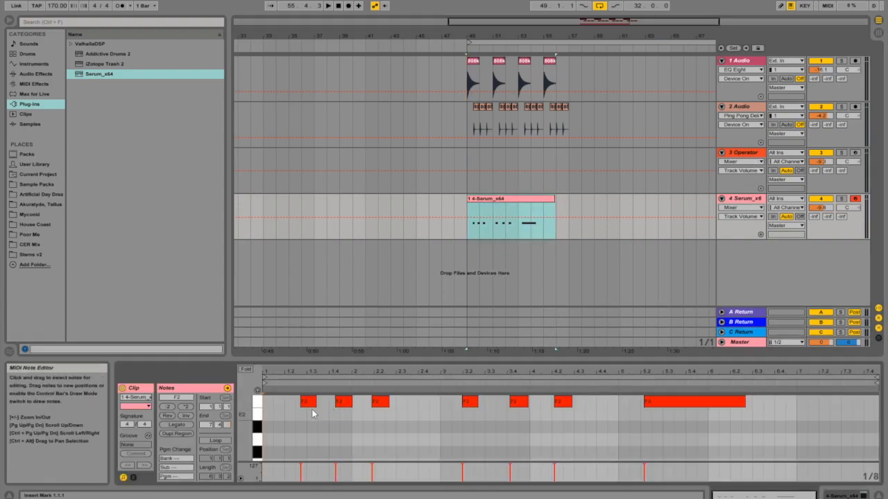
left_click_drag(309, 402, 317, 406)
left_click_drag(320, 402, 396, 402)
left_click_drag(476, 403, 579, 402)
left_click_drag(489, 405, 492, 441)
key("space")
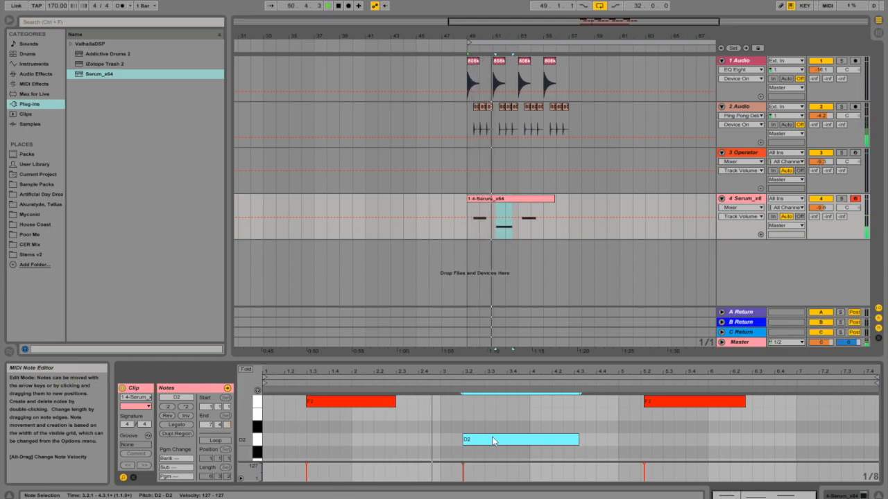
- Move the D2 note to start at beat 2.2 and shorten the first F2 note to end before it
left_click_drag(490, 441, 402, 425)
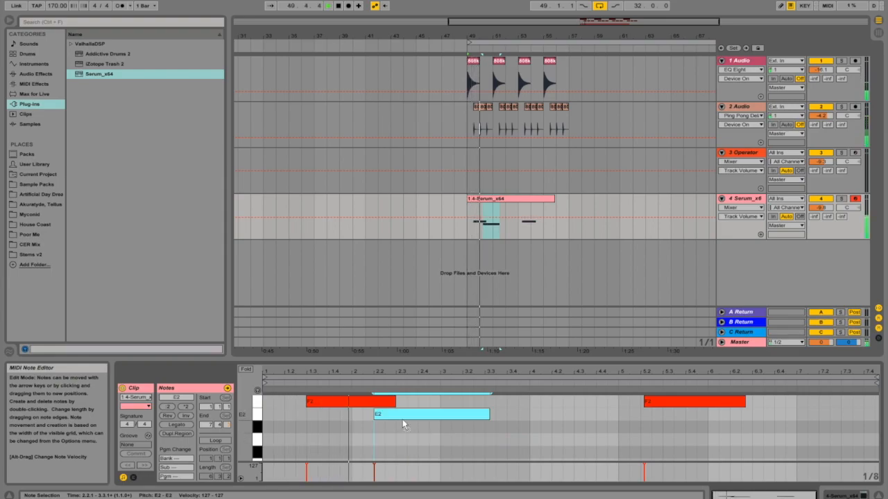
key("Down")
key("Down")
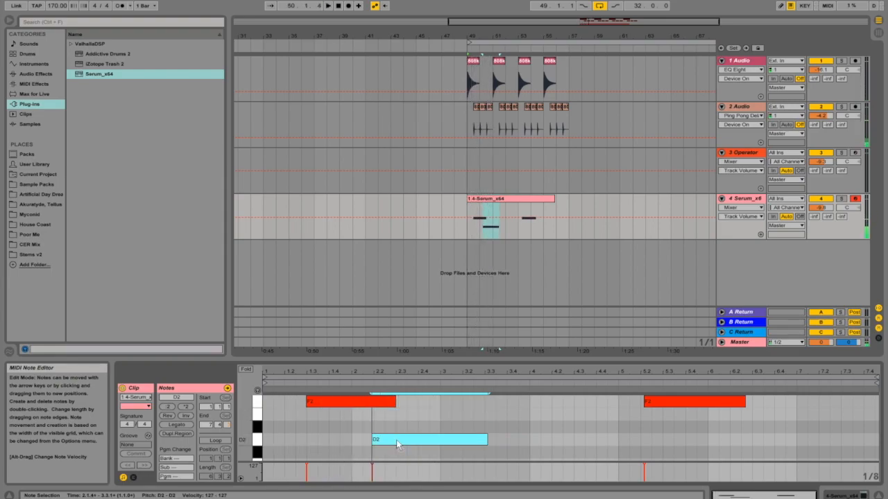
left_click_drag(394, 412, 362, 412)
left_click(389, 445)
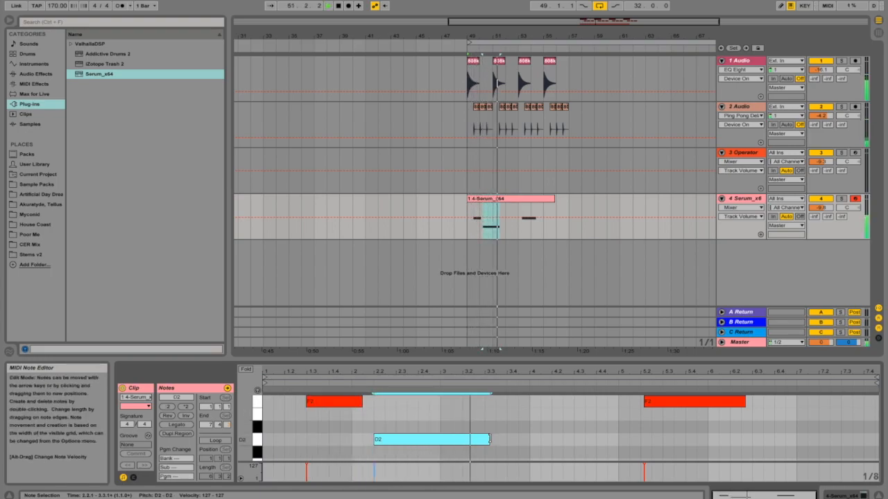
left_click(742, 199)
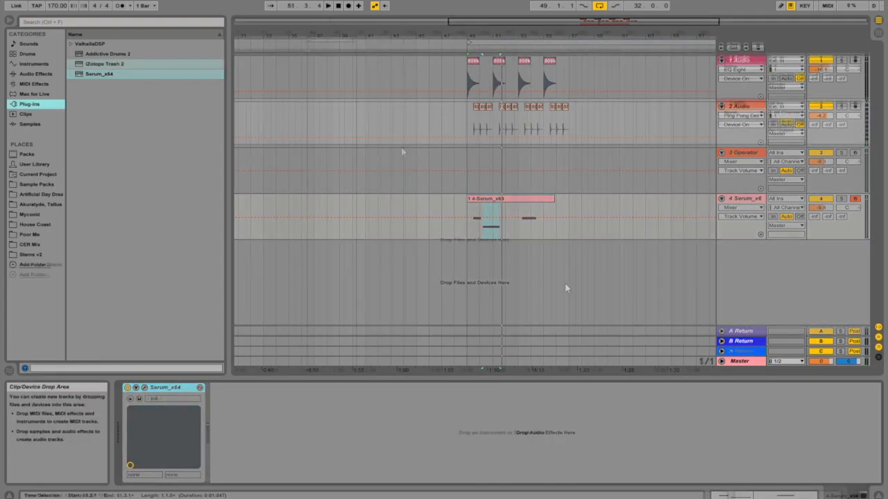